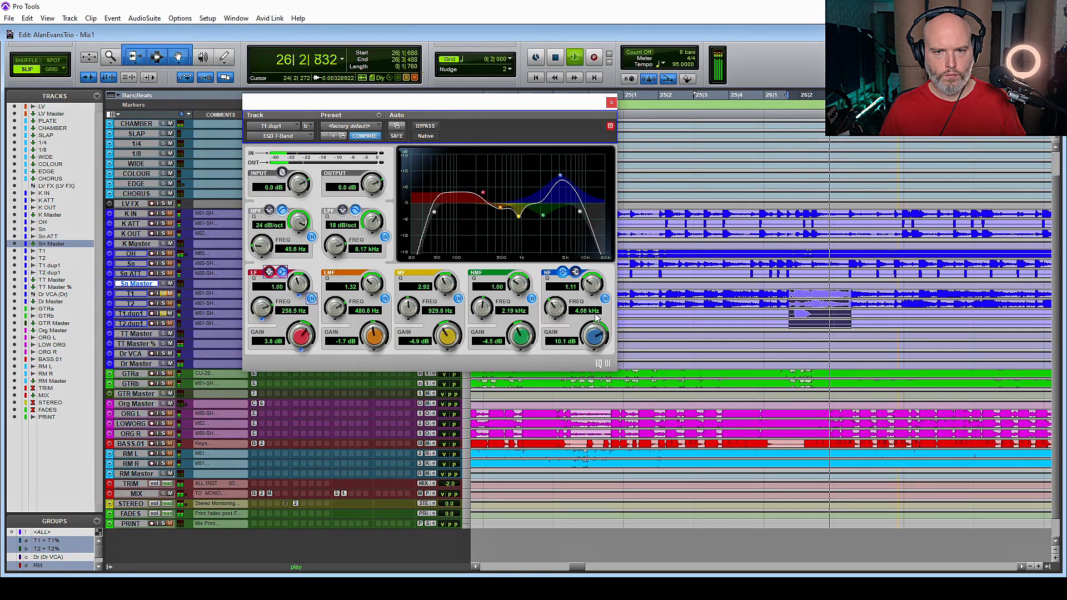
# Step: Check the EQ3 7-Band on the T2.dup1 track, close it and restart playback at a new timeline position
pyautogui.click(254, 323)
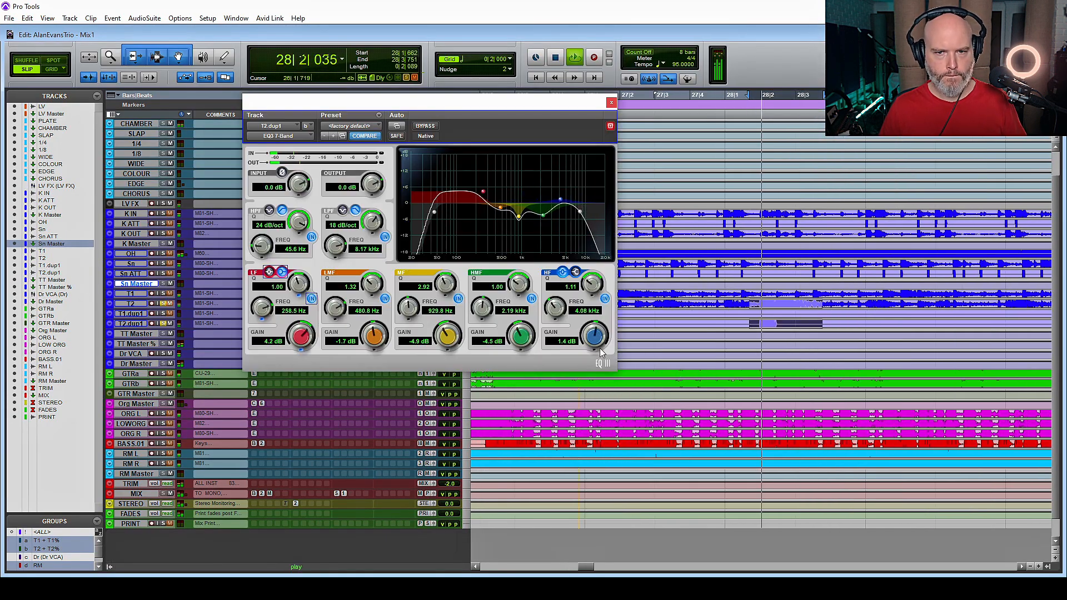
pyautogui.click(612, 102)
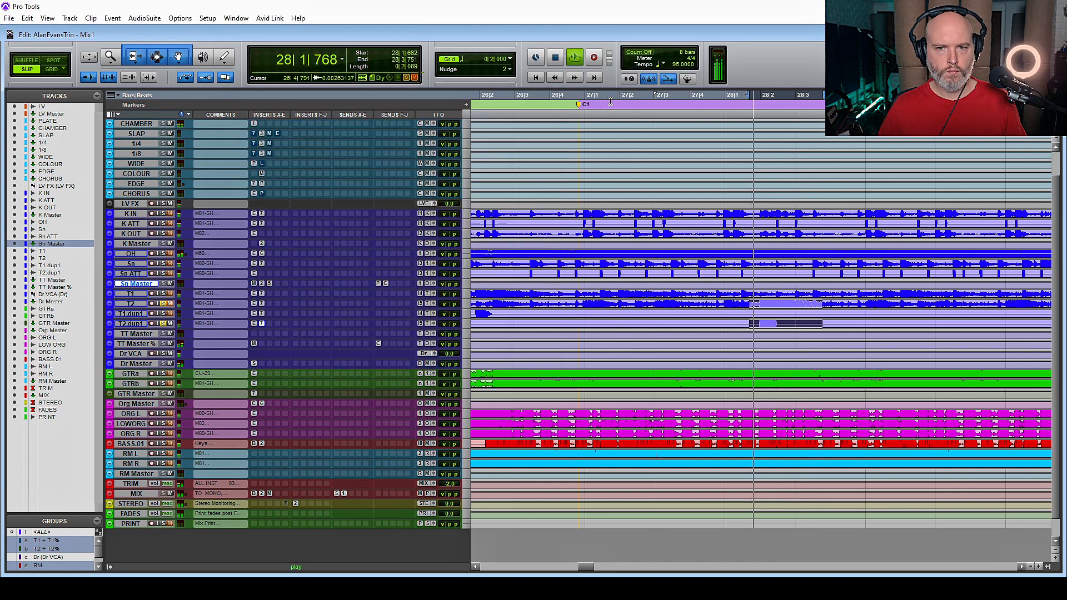
pyautogui.click(620, 314)
pyautogui.press('space')
pyautogui.press('space')
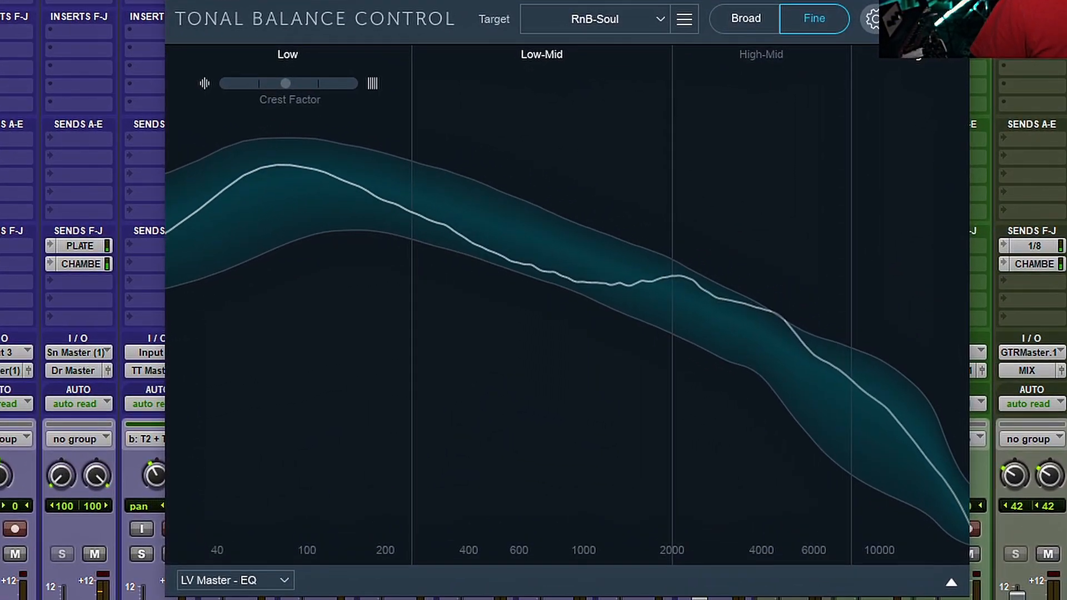
# Step: Try centring both pans of the Sn Master channel and raising its fader while watching the mix curve in Tonal Balance Control
pyautogui.scroll(-5, 68, 472)
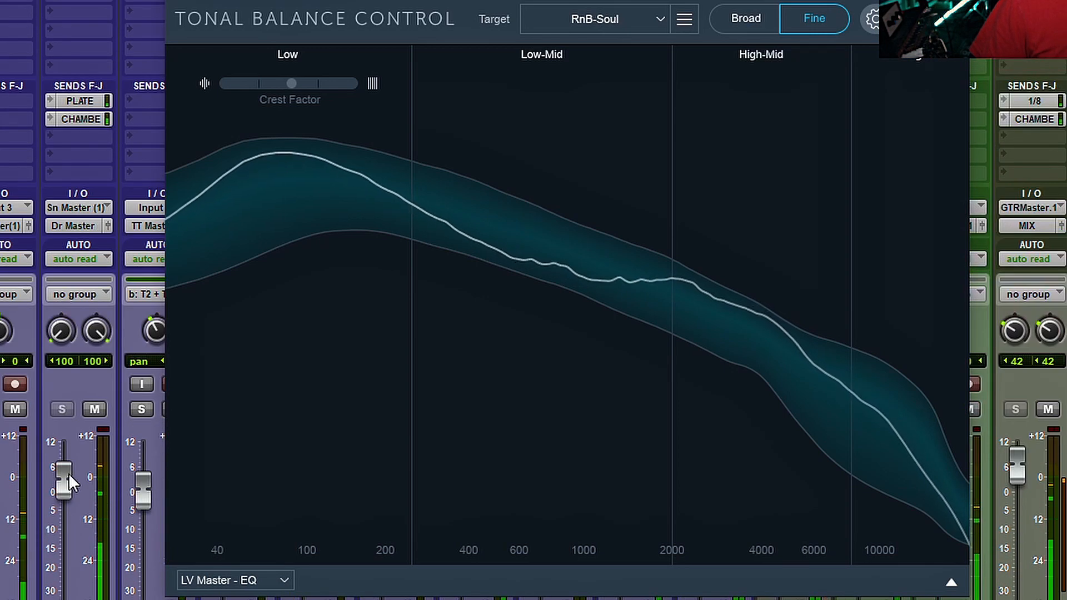
pyautogui.moveTo(69, 473)
pyautogui.mouseDown()
pyautogui.moveTo(68, 432)
pyautogui.moveTo(65, 472)
pyautogui.mouseUp()
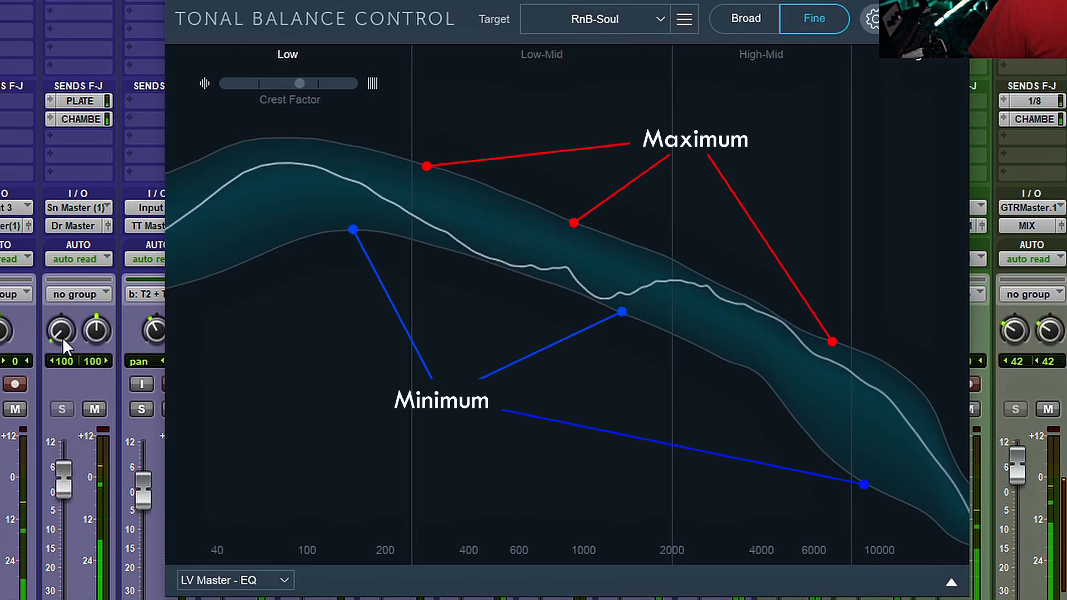
pyautogui.moveTo(57, 485)
pyautogui.mouseDown()
pyautogui.moveTo(67, 449)
pyautogui.moveTo(68, 465)
pyautogui.mouseUp()
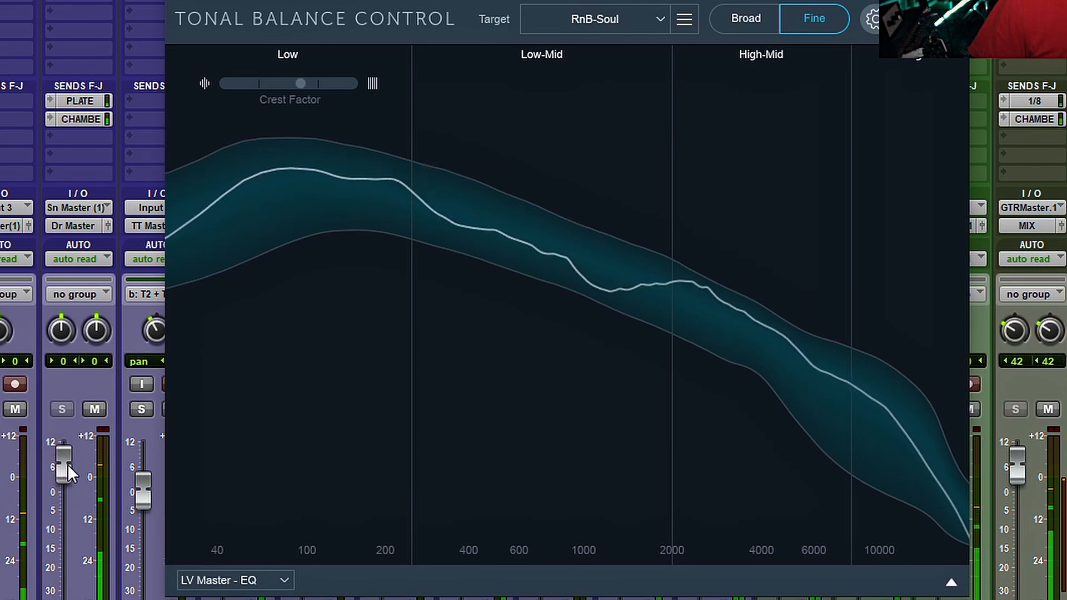
pyautogui.scroll(3, 88, 438)
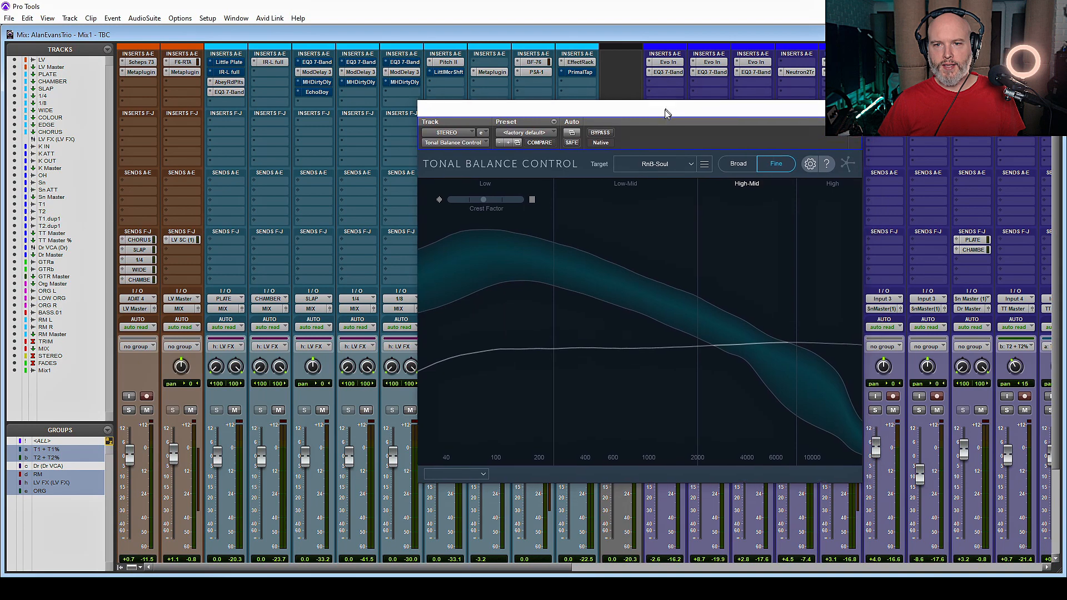
# Step: Preview the Bass Heavy, Country and Folk target curves in Tonal Balance Control and return the target to RnB-Soul
pyautogui.moveTo(665, 109); pyautogui.dragTo(653, 125)
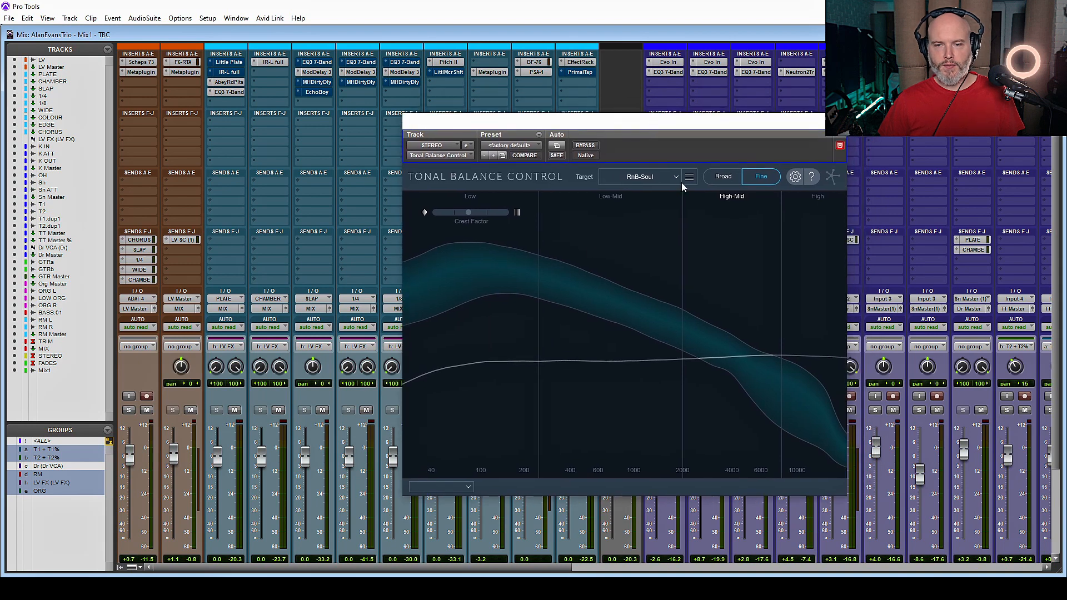
pyautogui.click(665, 177)
pyautogui.click(656, 200)
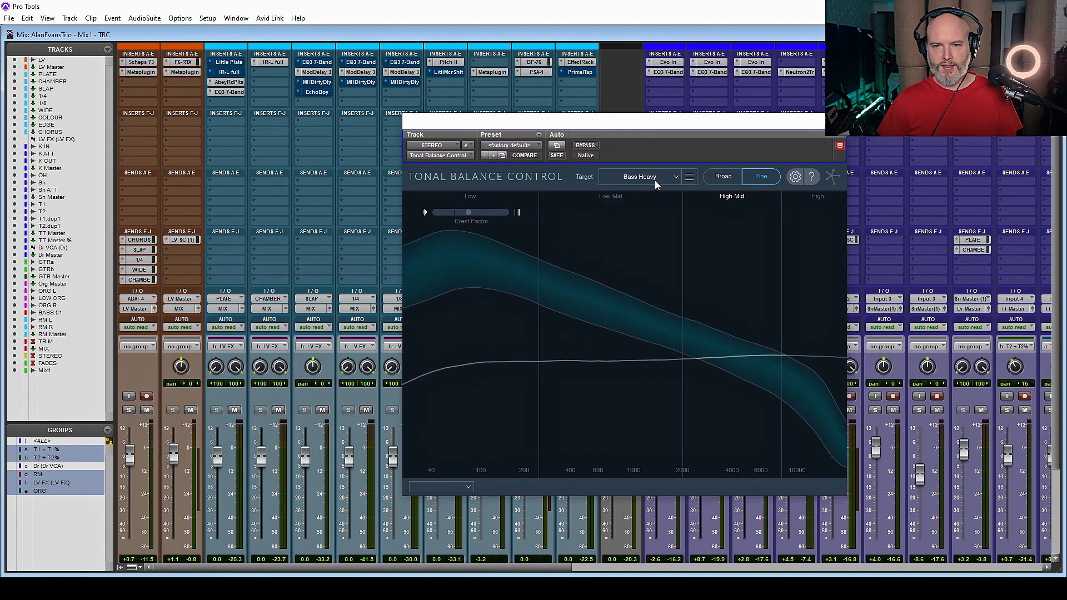
pyautogui.click(654, 181)
pyautogui.click(648, 225)
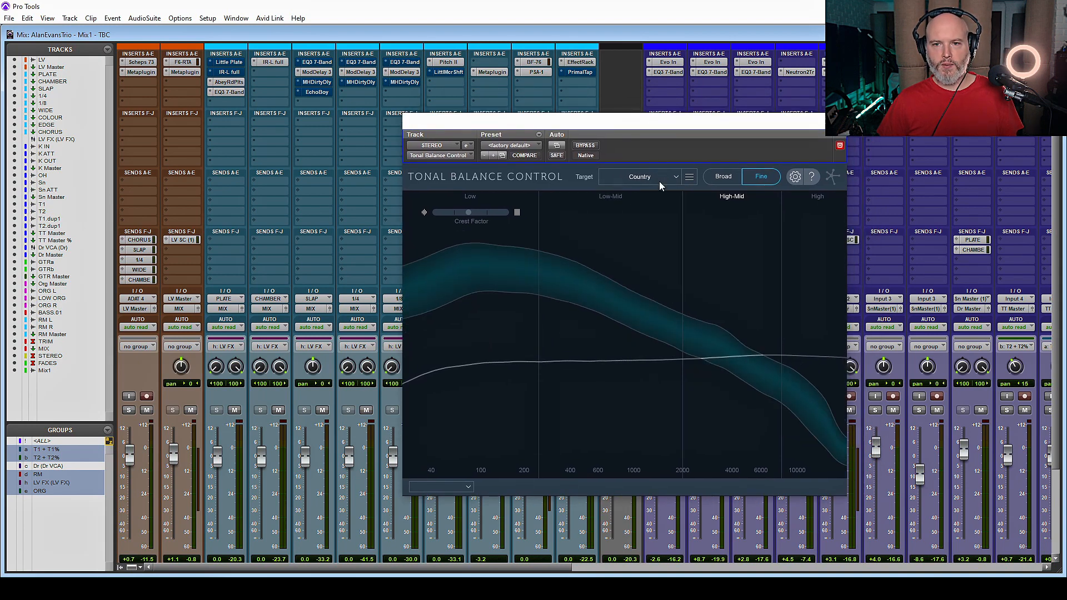
pyautogui.click(659, 178)
pyautogui.click(641, 254)
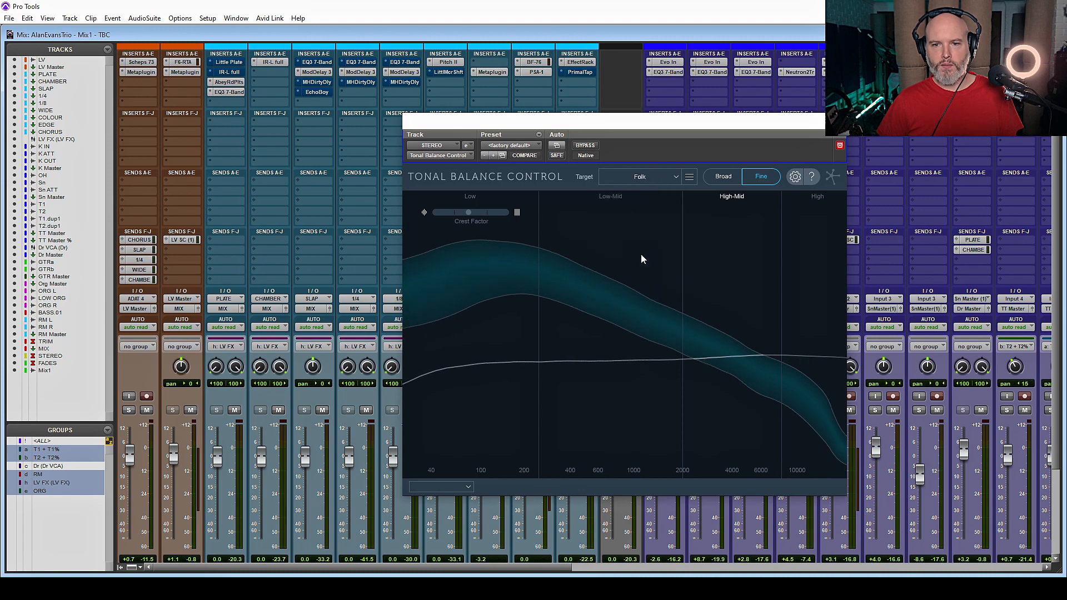
pyautogui.click(656, 177)
pyautogui.click(652, 329)
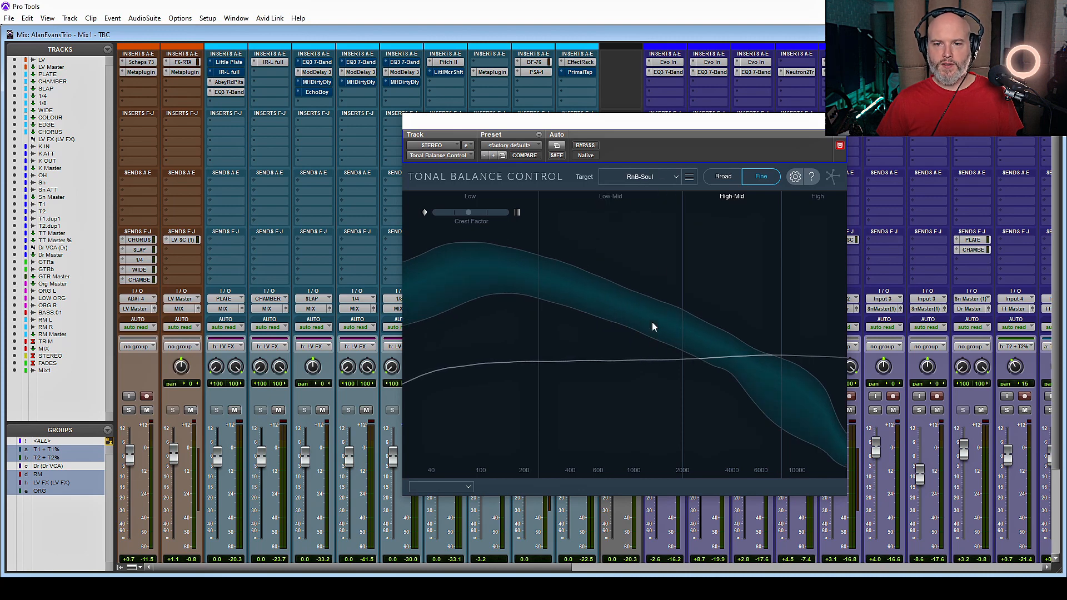
pyautogui.click(659, 177)
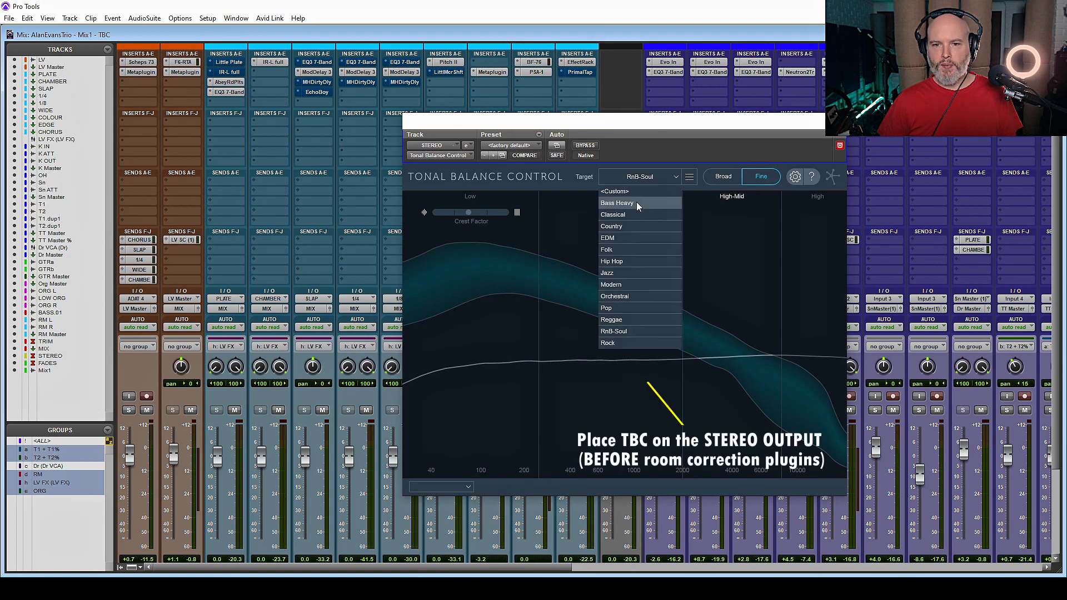
pyautogui.click(719, 235)
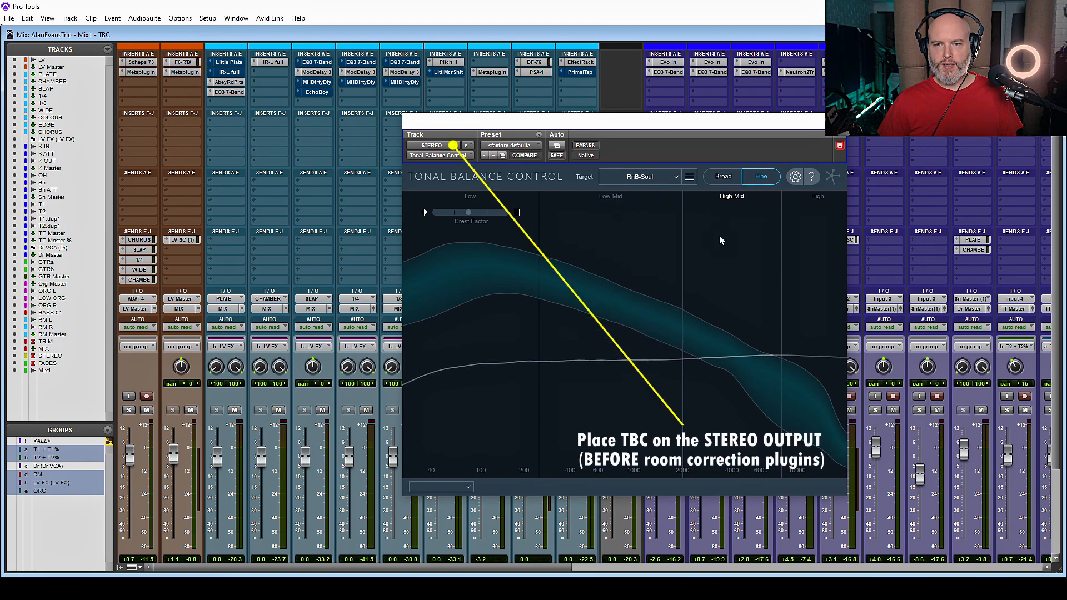
# Step: Compare the mix against the target ranges in Broad view, returning the display to Fine view
pyautogui.click(727, 178)
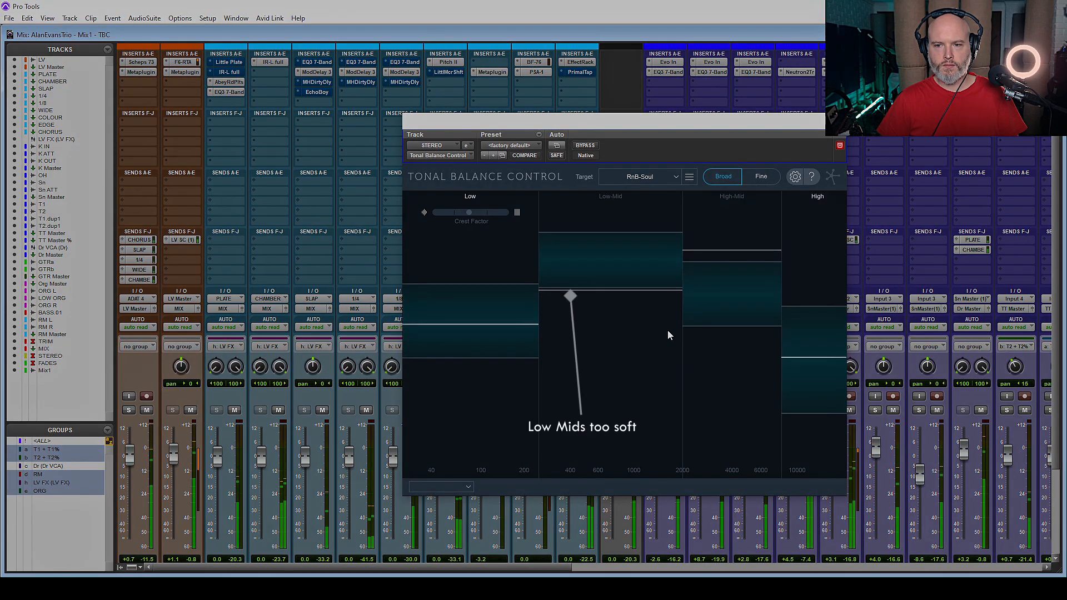
pyautogui.click(761, 177)
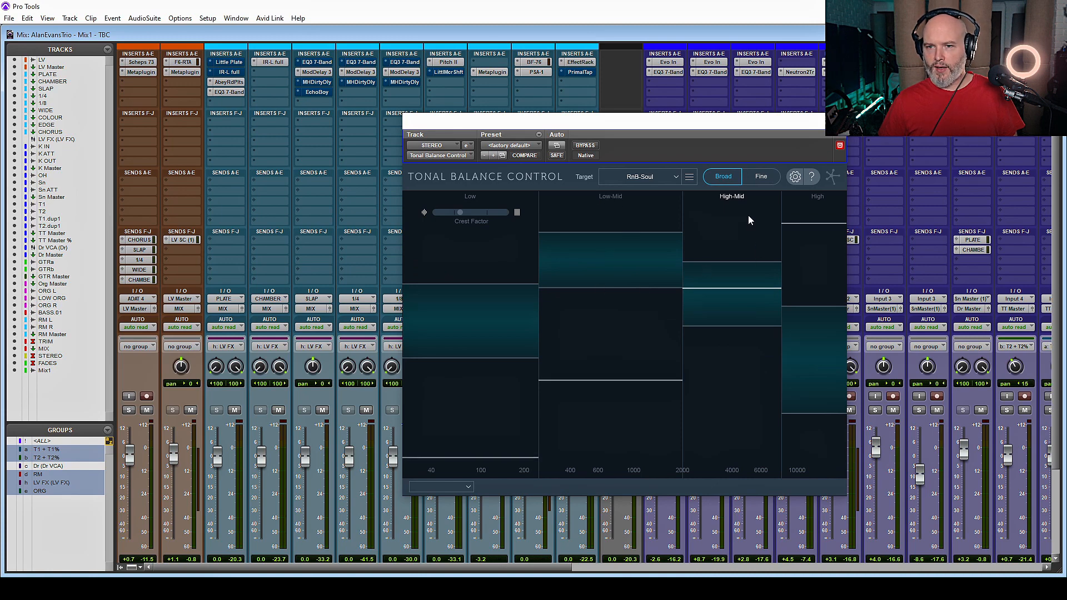
pyautogui.click(765, 175)
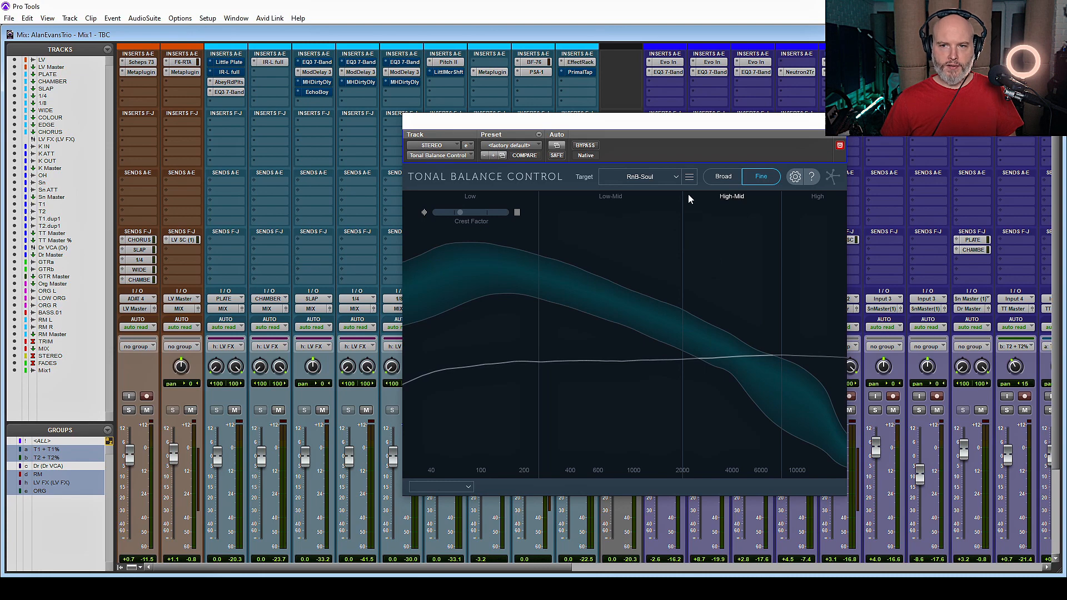
# Step: Create a custom target curve from an audio file and switch the target back to RnB-Soul
pyautogui.click(689, 178)
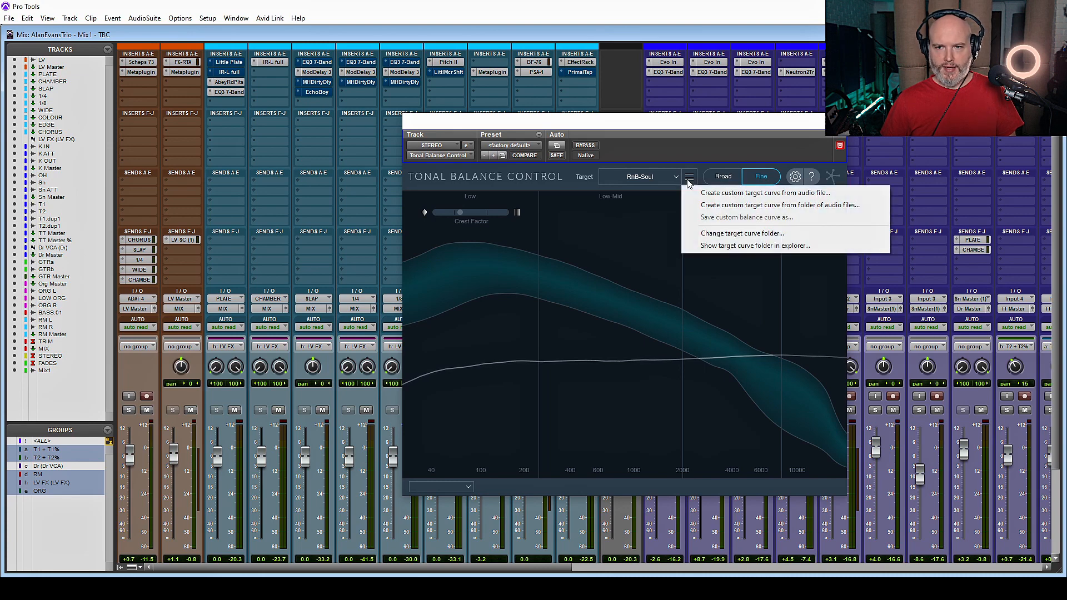
pyautogui.click(720, 193)
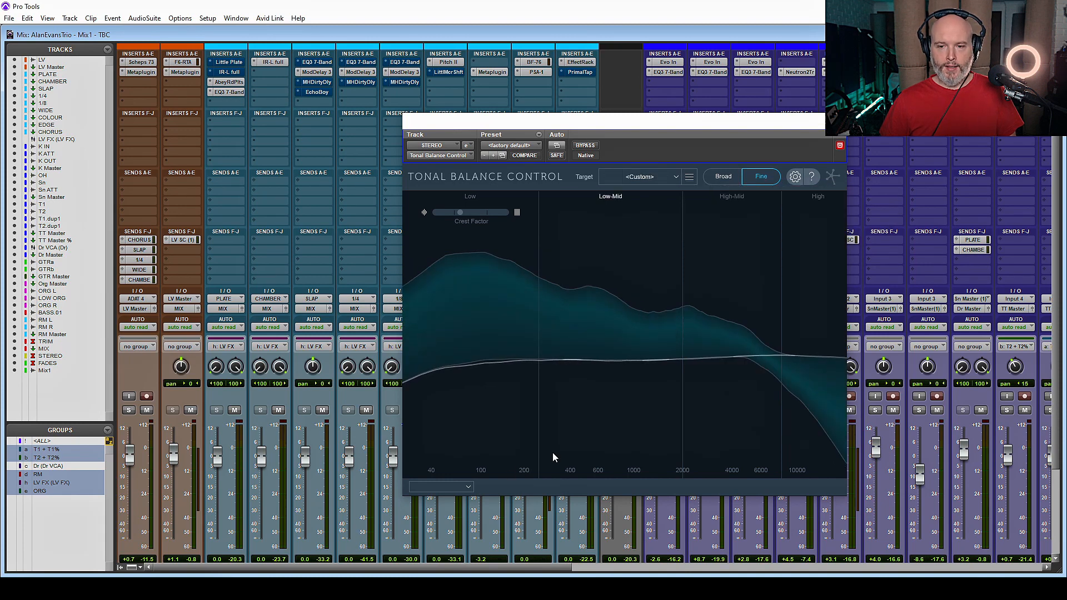
pyautogui.click(648, 178)
pyautogui.click(625, 330)
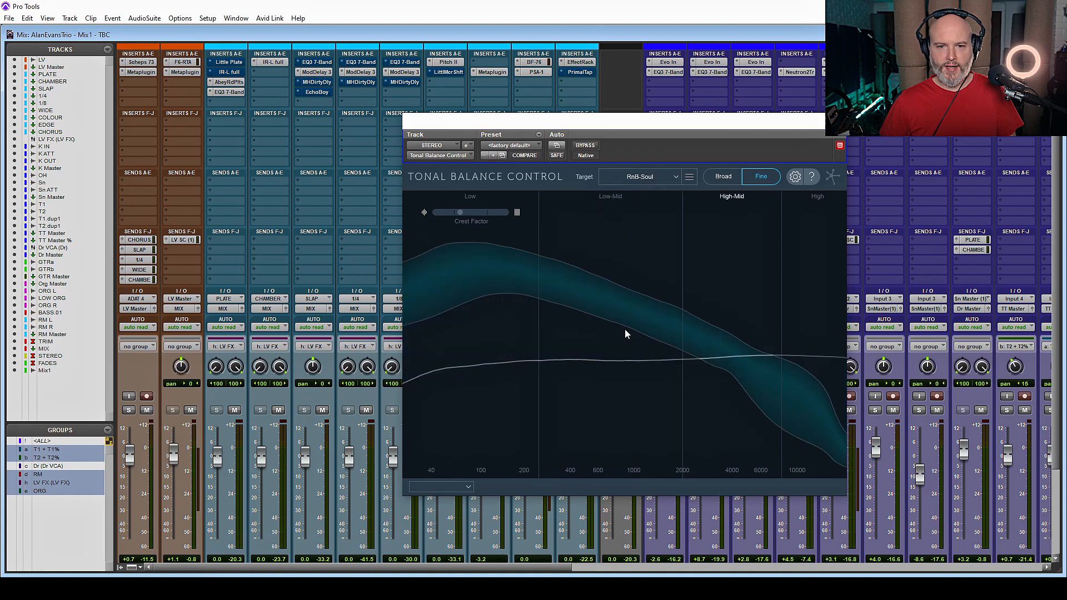
pyautogui.click(655, 177)
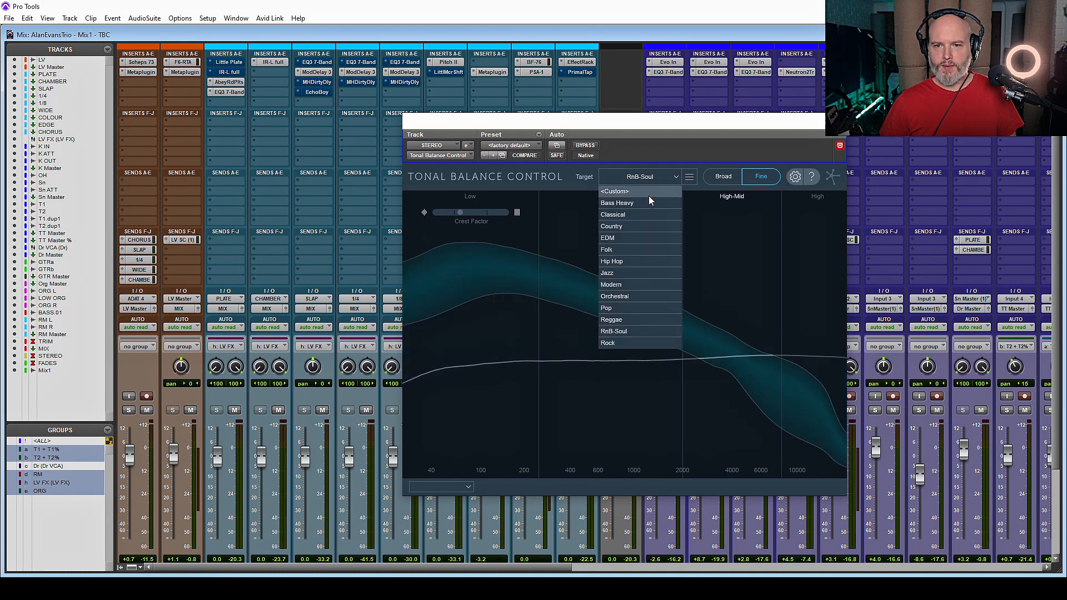
pyautogui.click(561, 328)
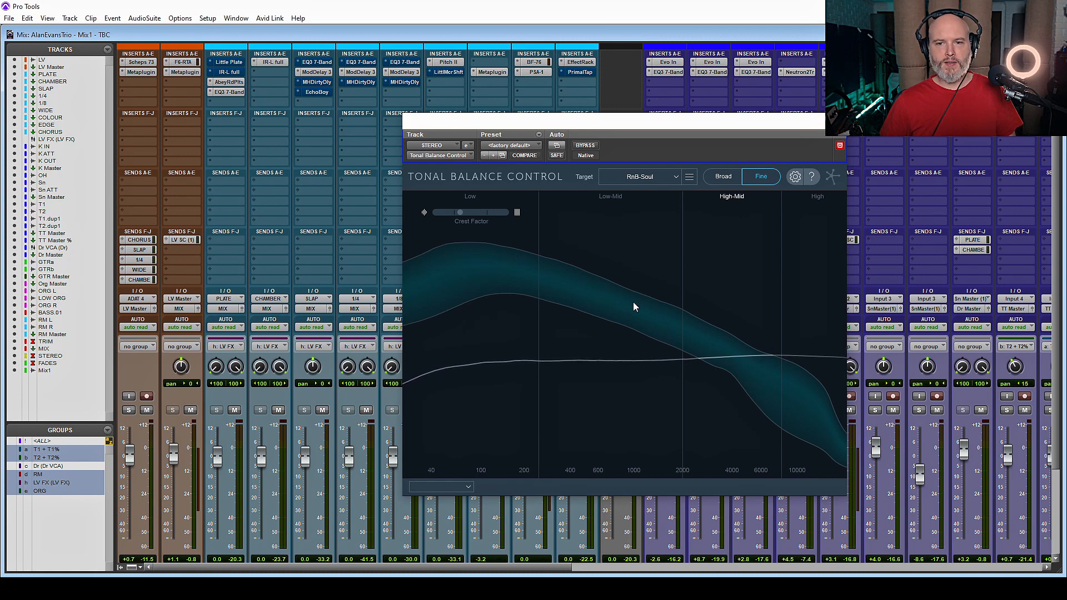
pyautogui.click(673, 178)
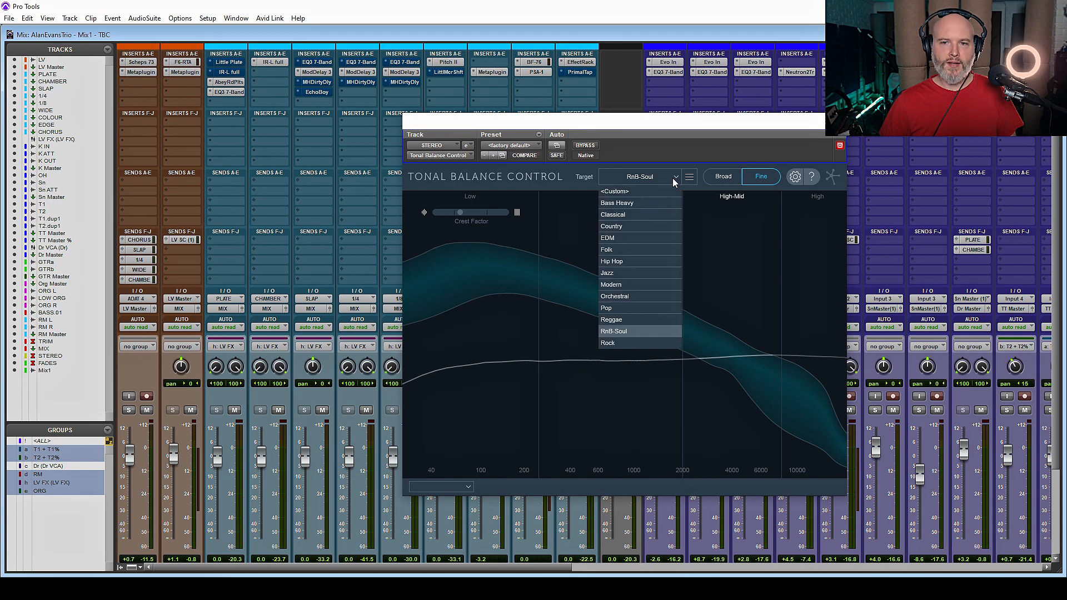
pyautogui.click(700, 252)
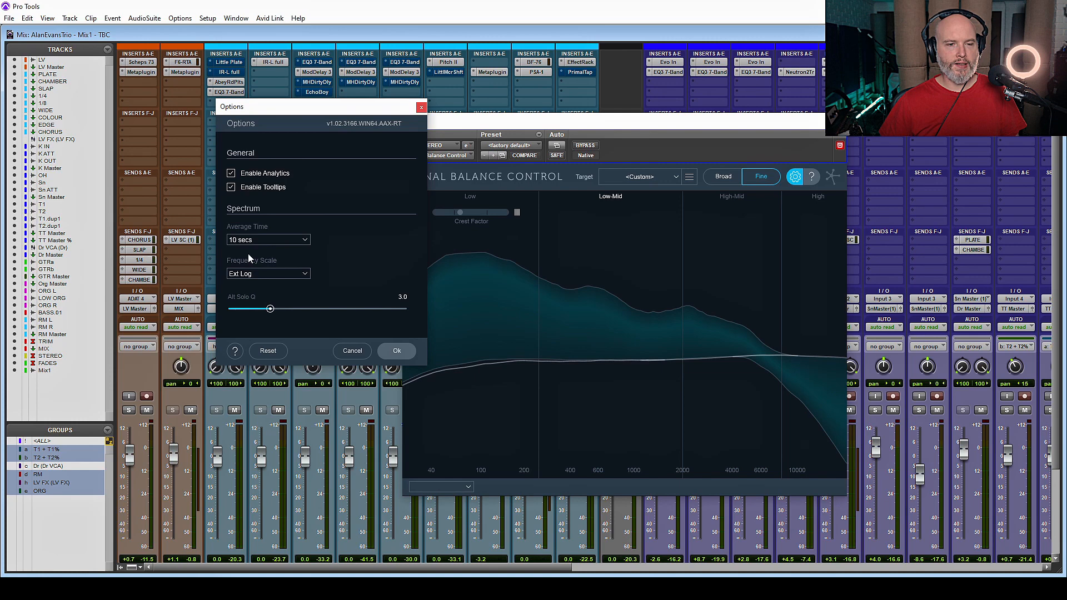
# Step: Try the Real Time and Infinite averaging options, set the spectrum Average Time to 3 secs and apply the options
pyautogui.click(304, 240)
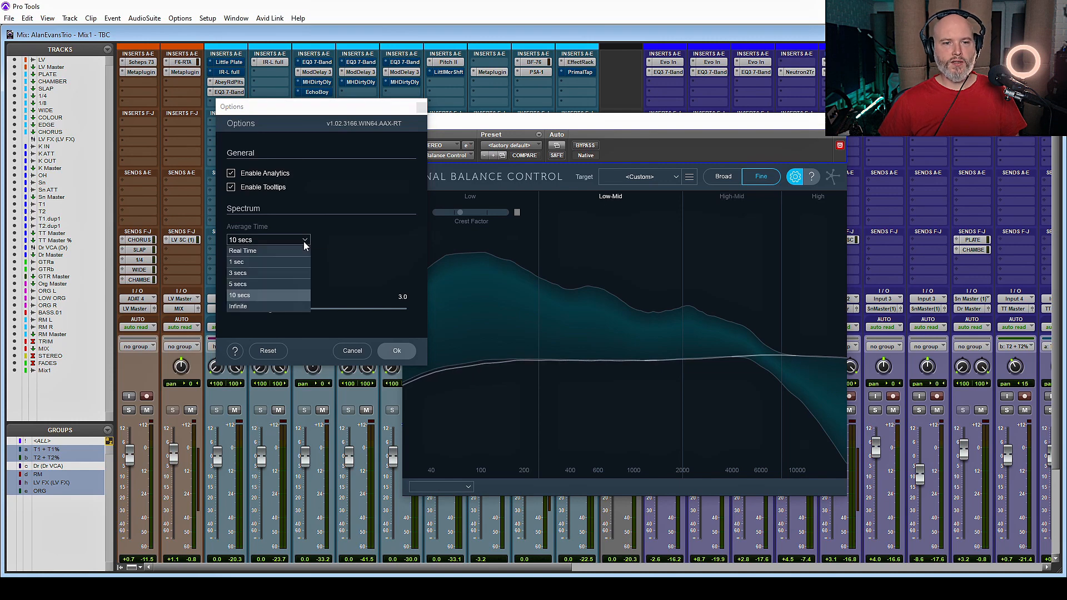
pyautogui.click(292, 274)
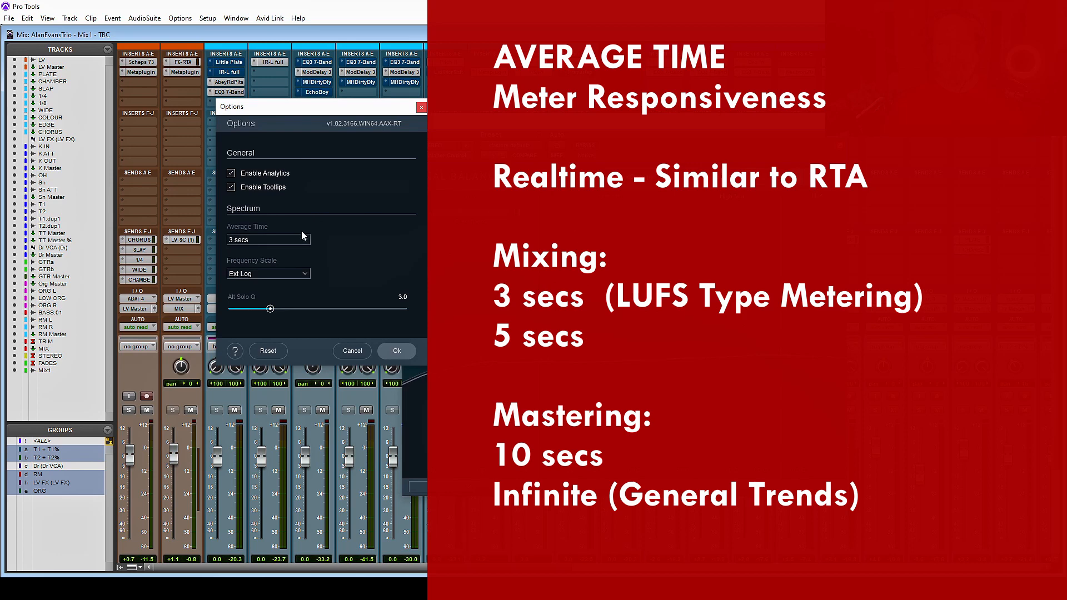
pyautogui.click(303, 238)
pyautogui.click(284, 251)
pyautogui.click(278, 241)
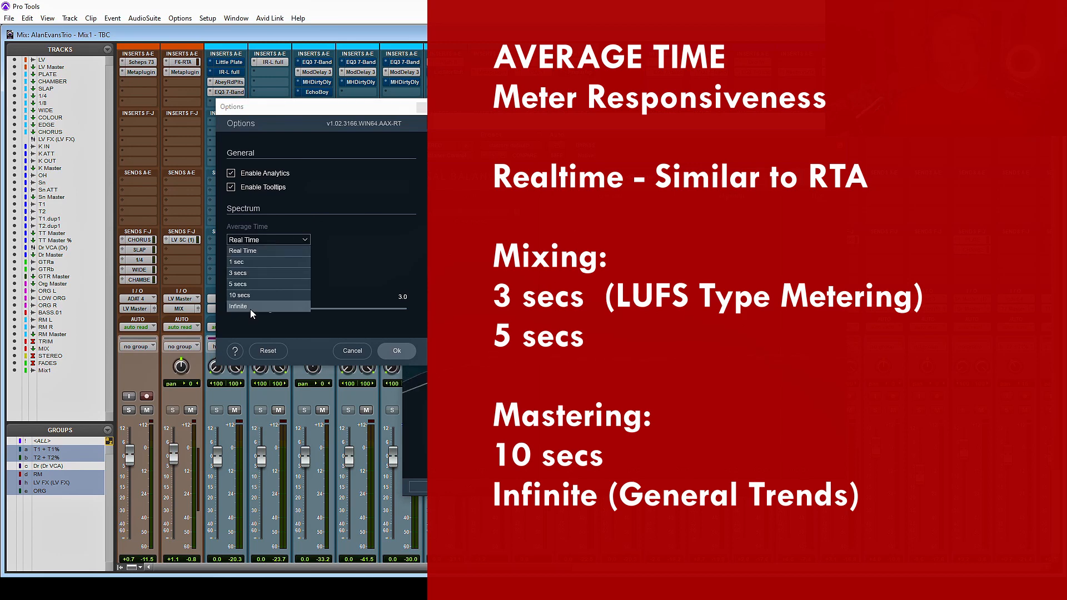
pyautogui.click(248, 308)
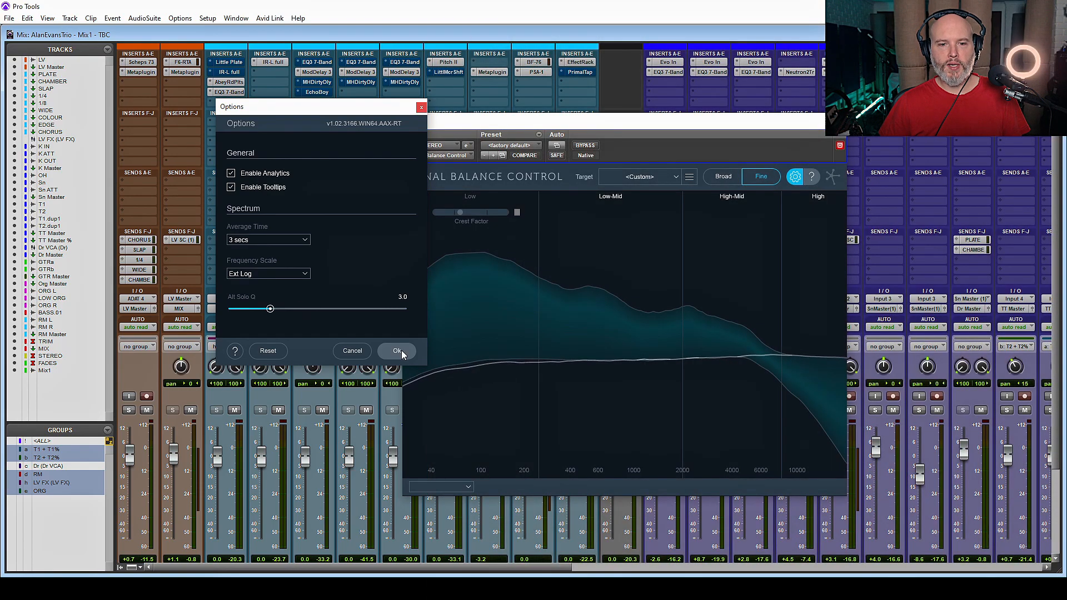
pyautogui.click(397, 351)
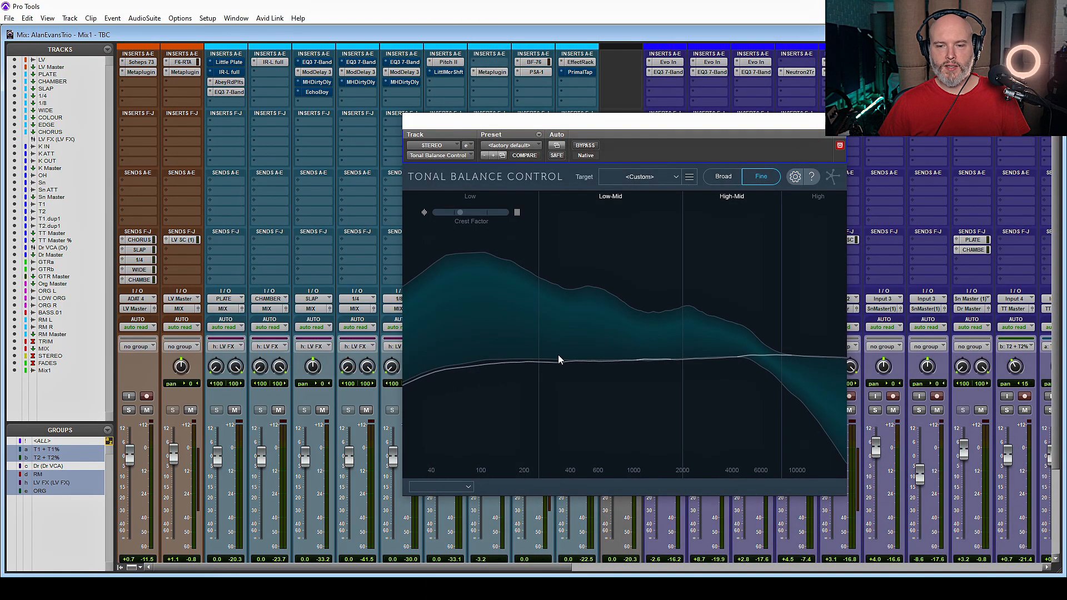
# Step: Compare the playing mix against the RnB-Soul target curve and against the Bass Heavy target curve
pyautogui.click(640, 177)
pyautogui.click(631, 331)
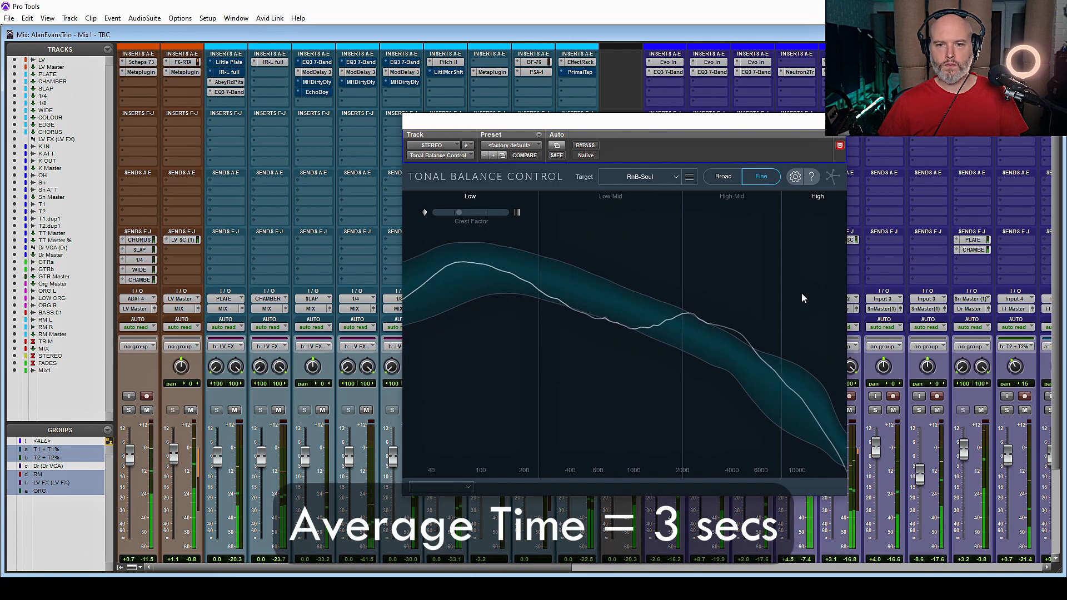
pyautogui.click(638, 178)
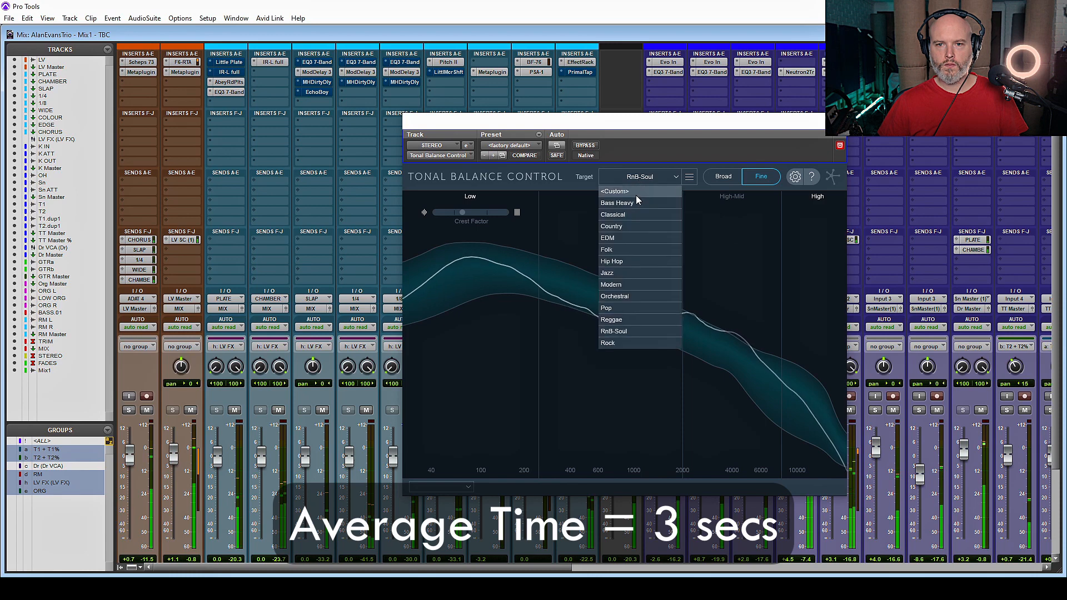
pyautogui.click(635, 202)
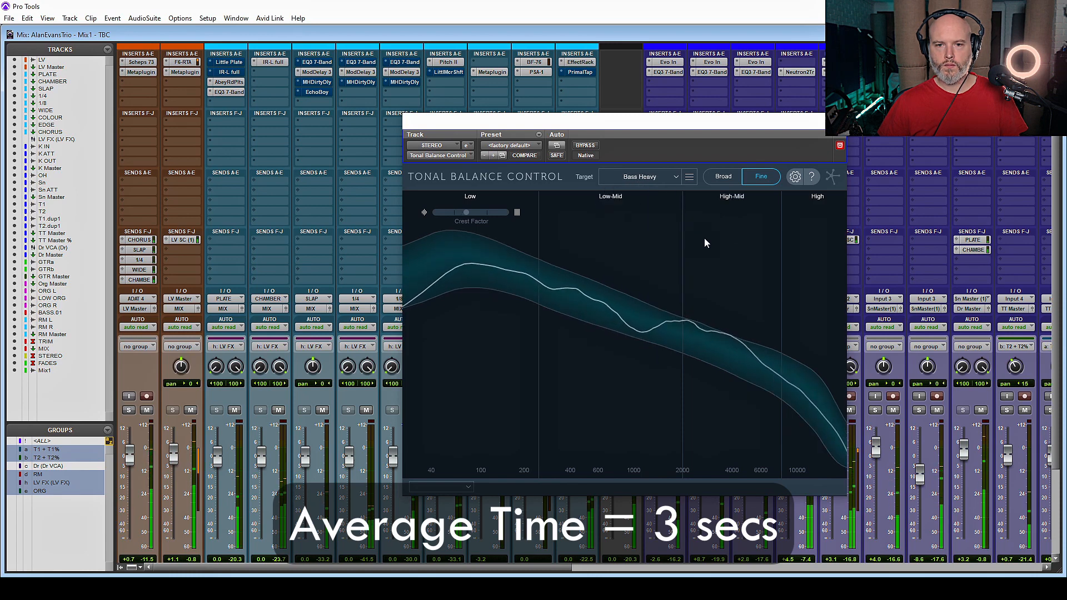
# Step: Check the Bass Heavy target in Broad view, return to Fine view and set the target to RnB-Soul
pyautogui.click(724, 177)
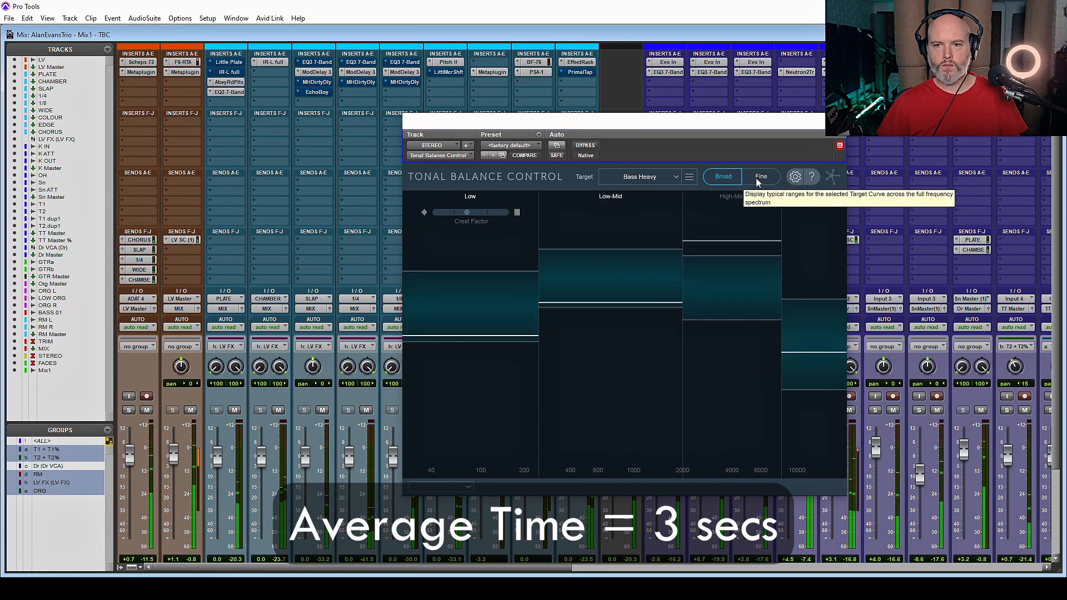
pyautogui.click(757, 179)
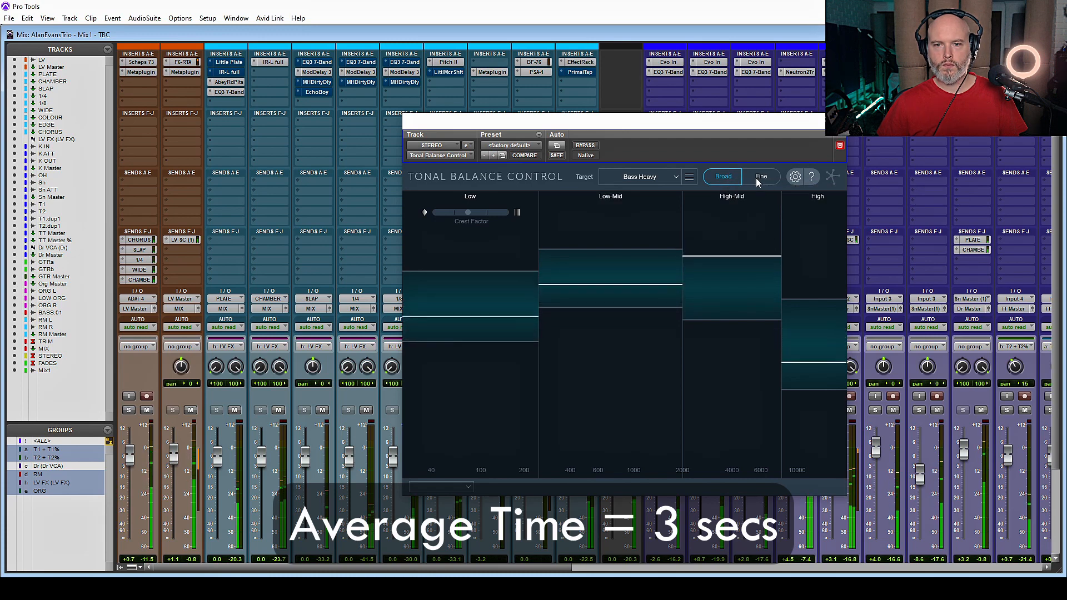
pyautogui.click(654, 177)
pyautogui.click(639, 331)
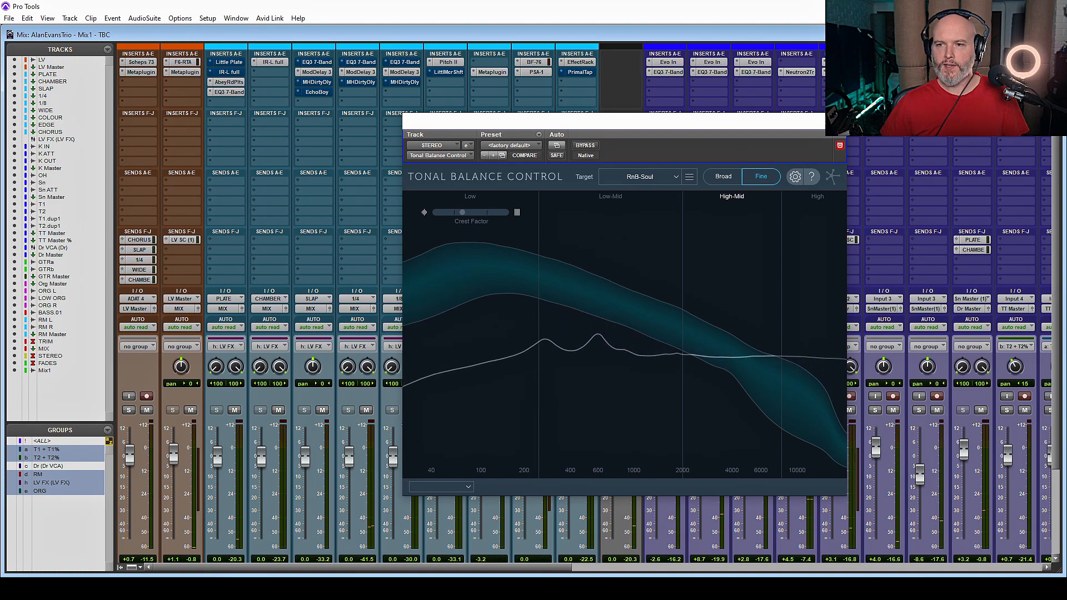
# Step: Create a stereo aux input track named REAR Bus after Dr Master and route the Dr Master and BASS.01 outputs to it
pyautogui.hotkey('ctrl', 'w')
pyautogui.scroll(-3, 607, 377)
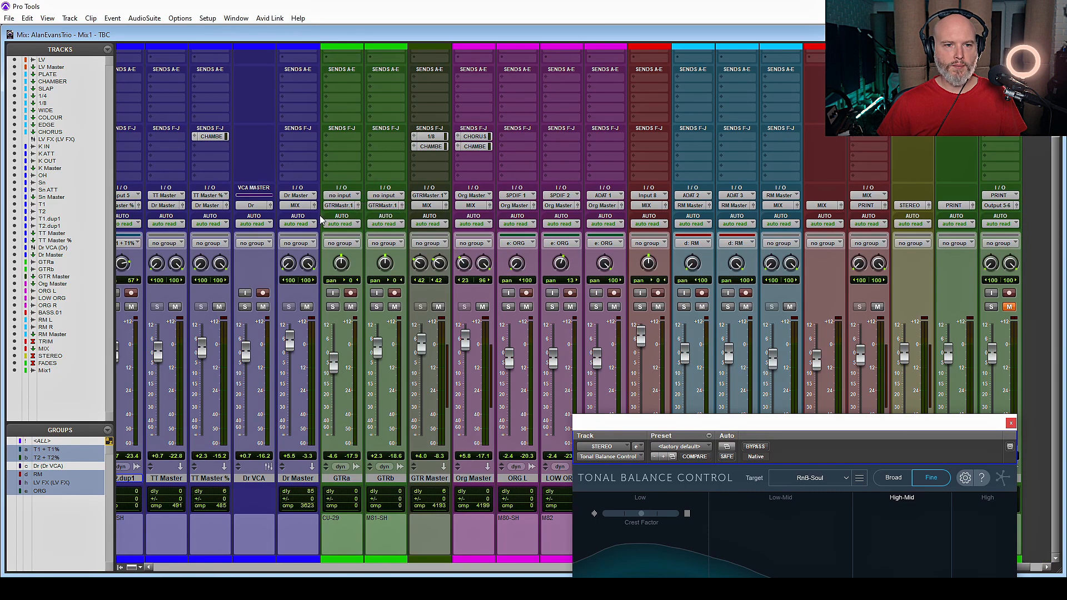
pyautogui.hscroll(-5, 319, 215)
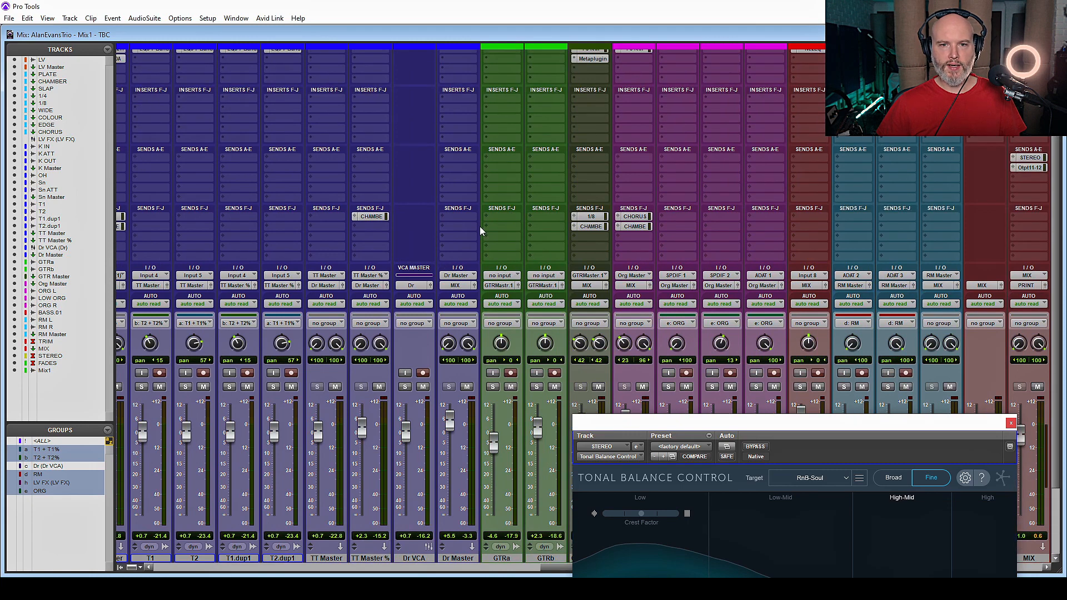
pyautogui.hotkey('ctrl', 'shift', 'n')
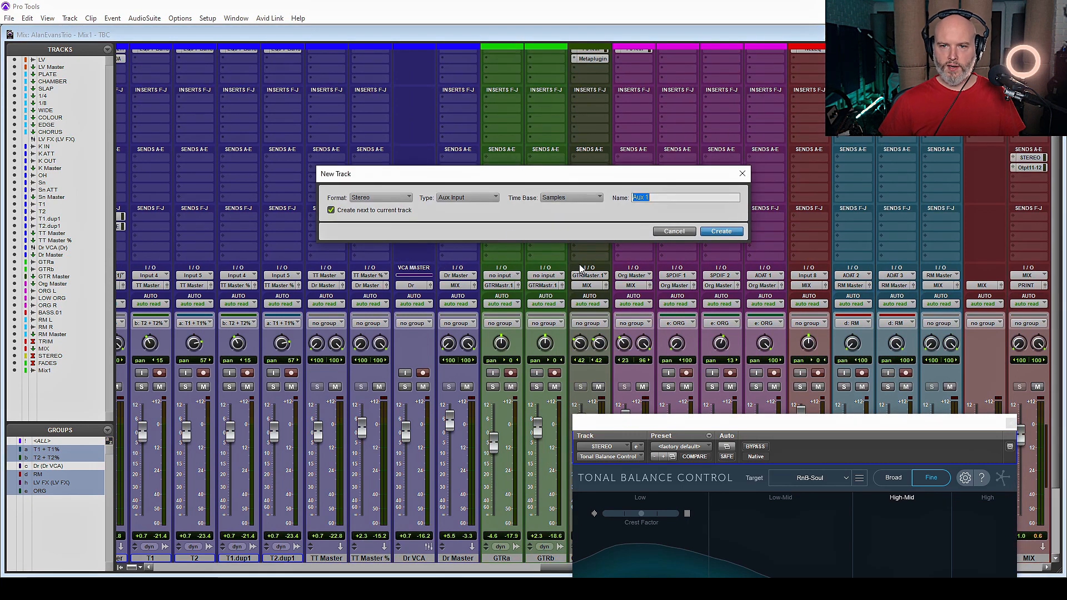
pyautogui.write('REAR Bus')
pyautogui.press('Return')
pyautogui.click(853, 285)
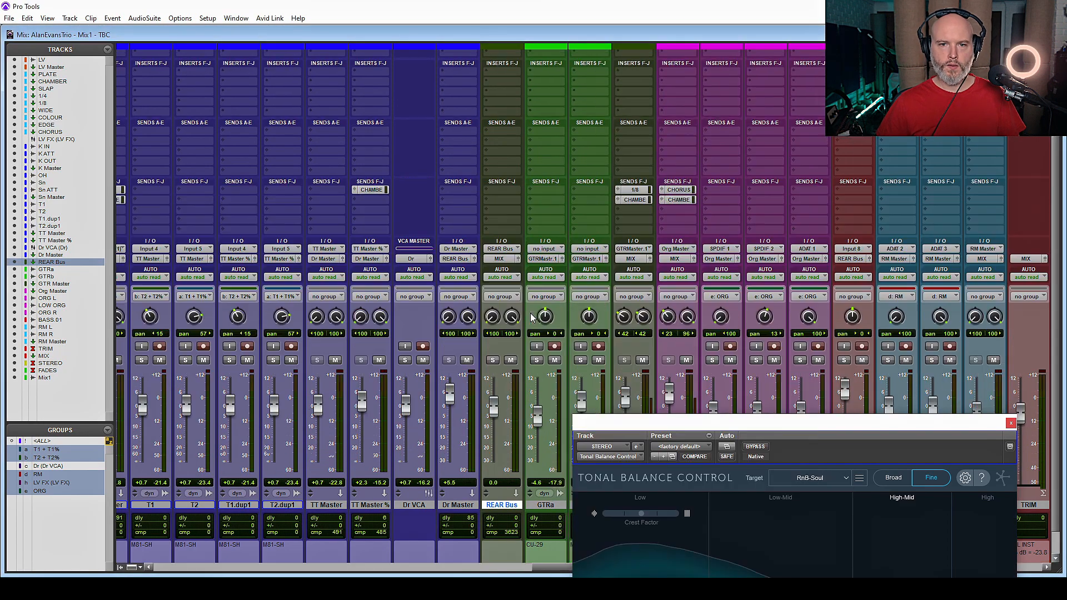
# Step: Insert the bx_console SSL 9000 J plug-in on REAR Bus and move Tonal Balance Control beside it
pyautogui.scroll(3, 532, 316)
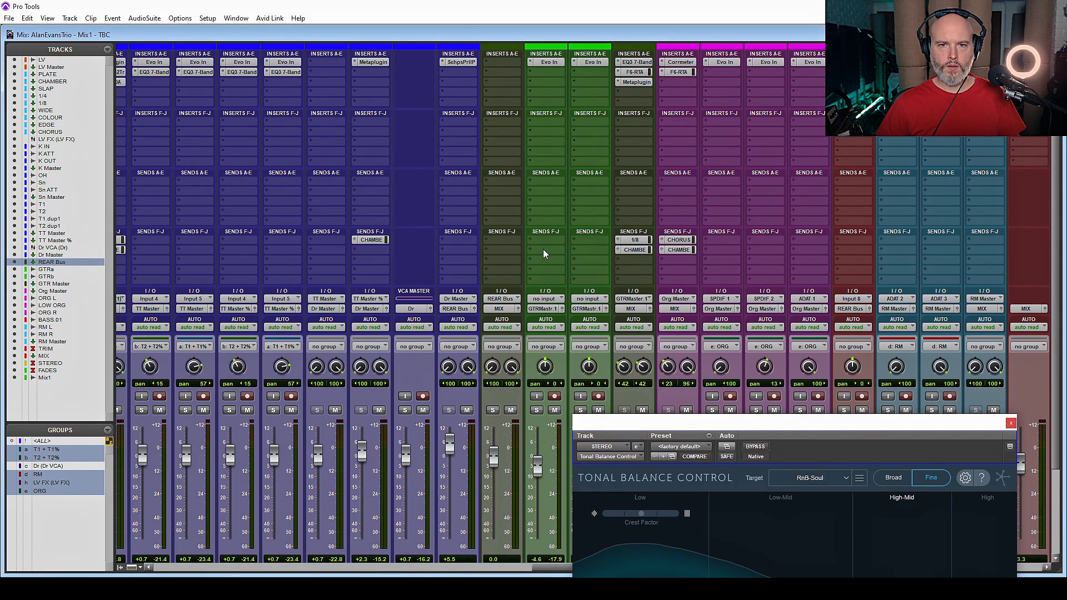
pyautogui.click(503, 62)
pyautogui.moveTo(562, 93)
pyautogui.click(738, 104)
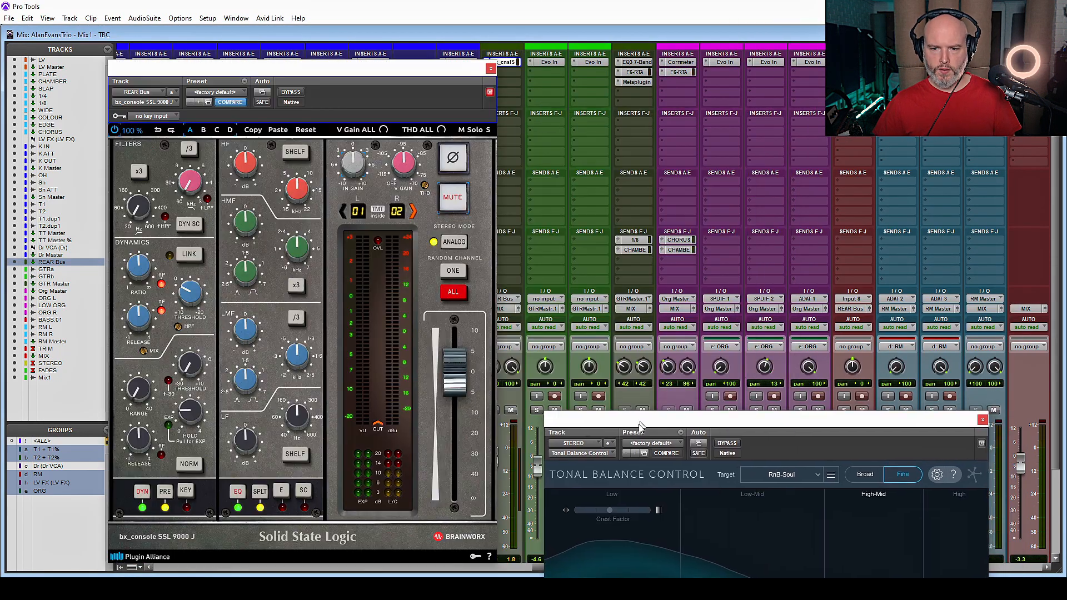
pyautogui.moveTo(639, 424); pyautogui.dragTo(598, 453)
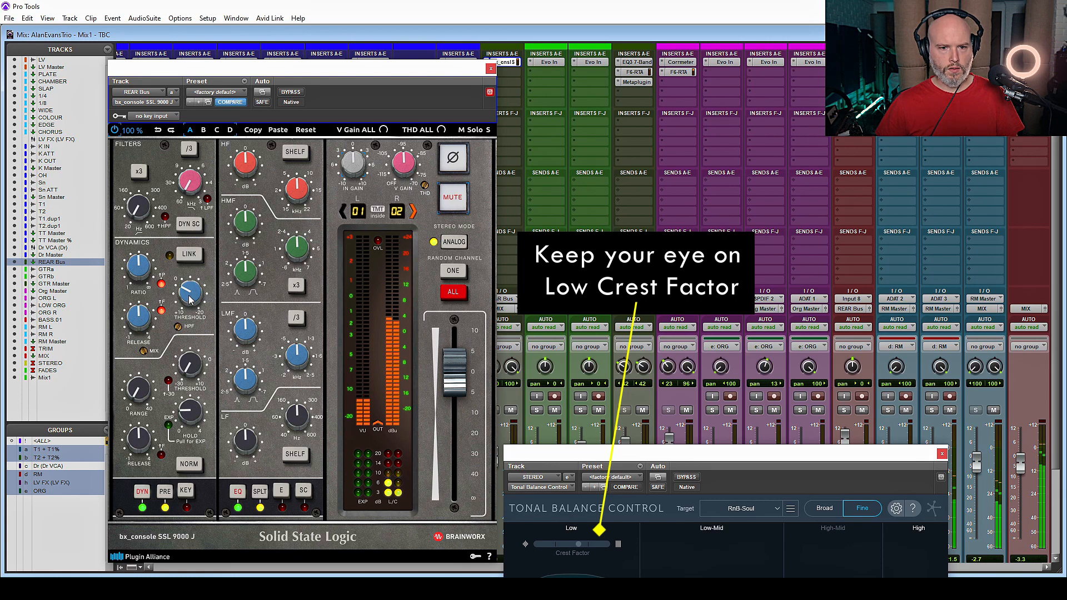
# Step: Lower the compressor threshold in the REAR Bus SSL 9000 J and engage and adjust its high-pass filter
pyautogui.moveTo(189, 298); pyautogui.dragTo(190, 317)
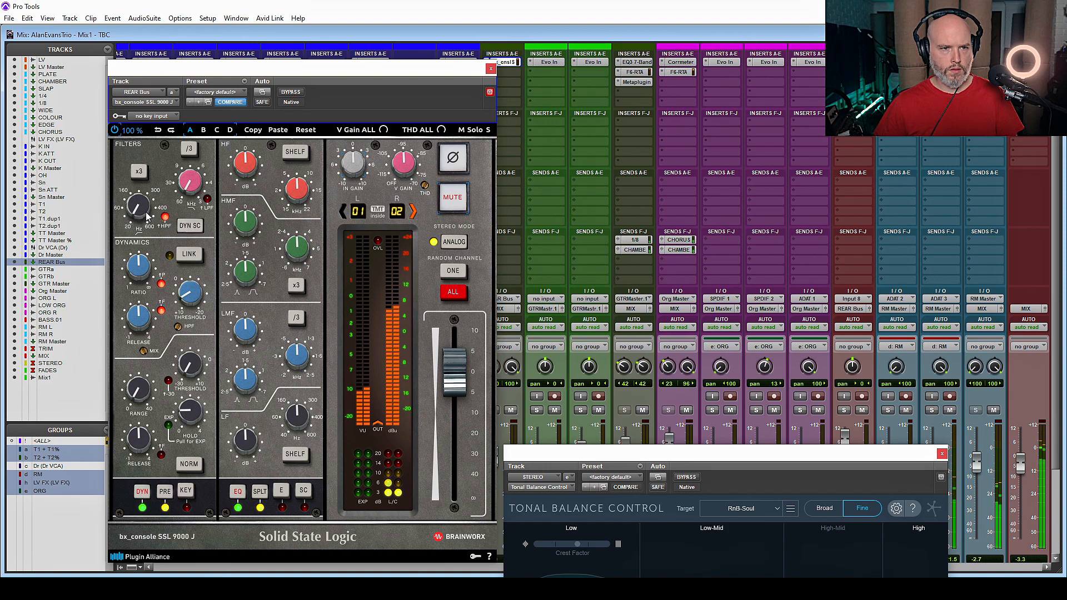
pyautogui.moveTo(144, 197)
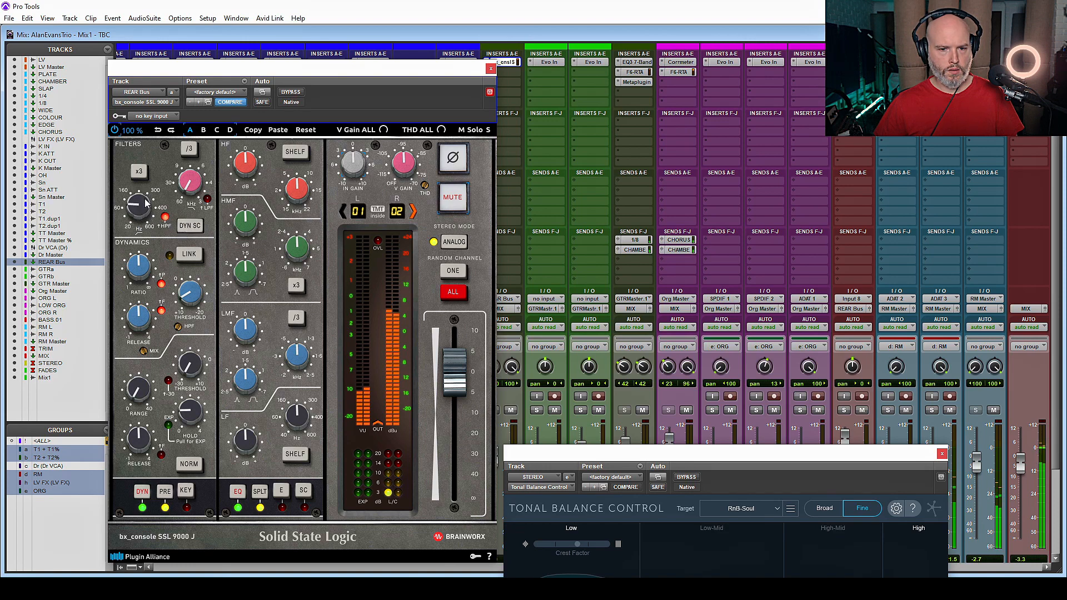
pyautogui.moveTo(141, 210); pyautogui.dragTo(142, 205)
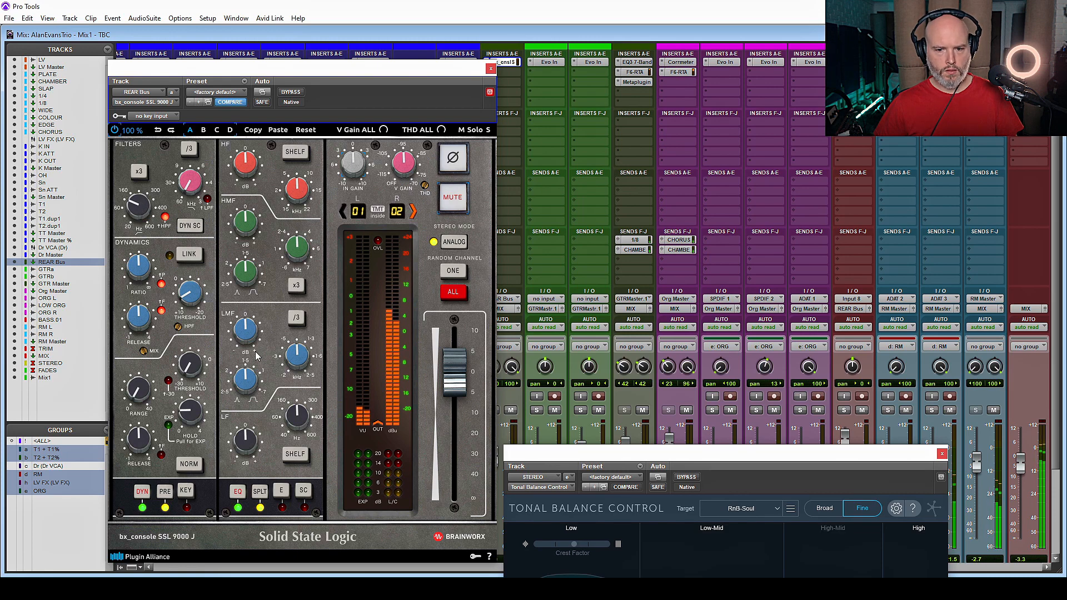
# Step: Bring the Tonal Balance Control curve into view and adjust the SSL 9000 J's LF band frequency and gain against it
pyautogui.moveTo(587, 459); pyautogui.dragTo(593, 305)
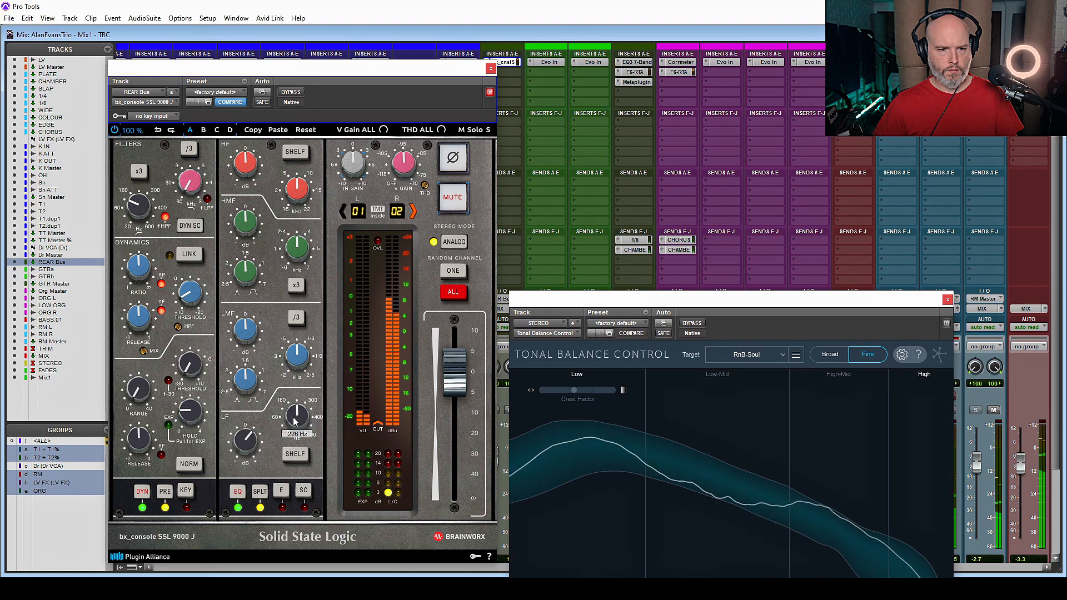
pyautogui.moveTo(294, 423); pyautogui.dragTo(293, 430)
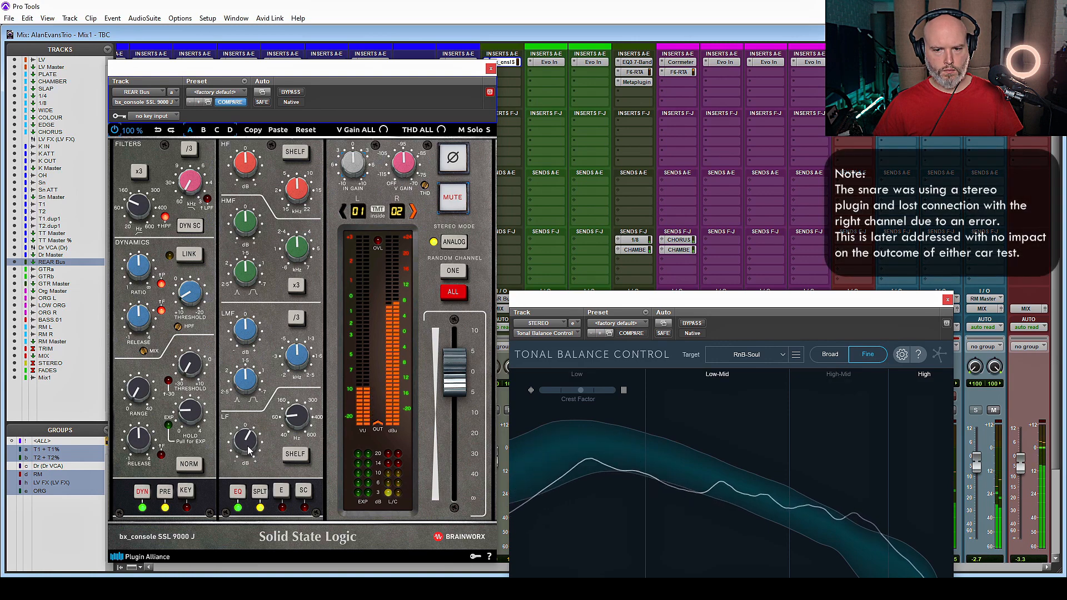
pyautogui.moveTo(248, 446); pyautogui.dragTo(247, 441)
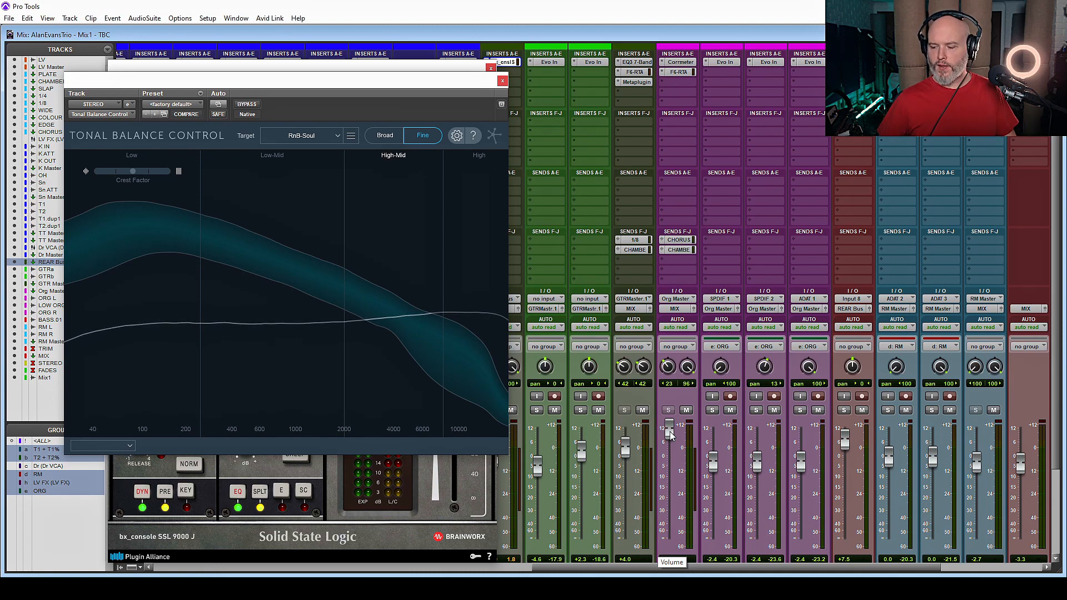
# Step: Set Tonal Balance Control's spectrum Average Time to 5 secs and apply the options
pyautogui.click(457, 135)
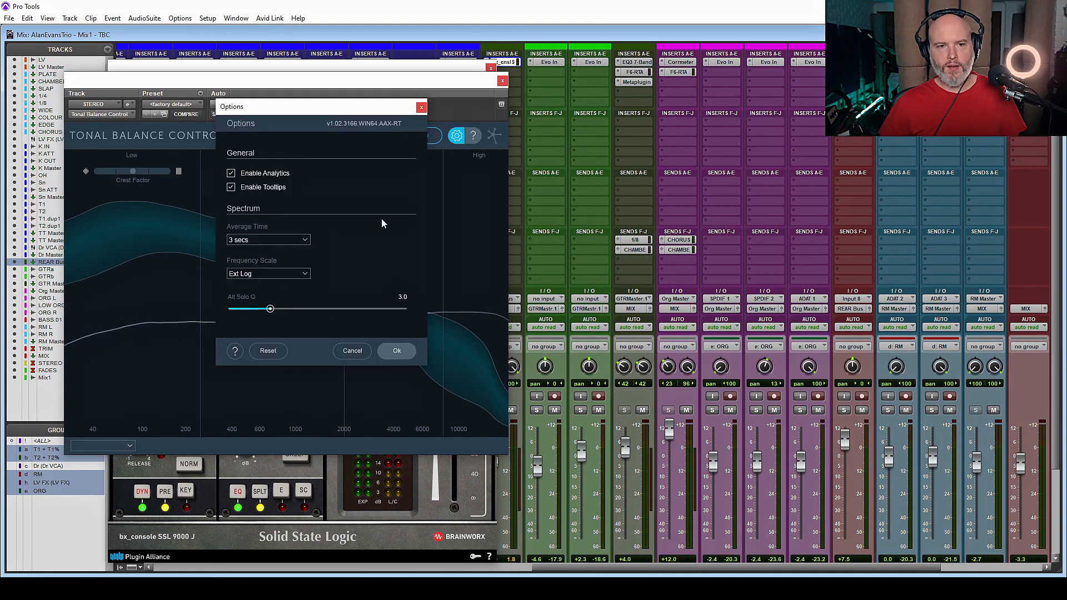
pyautogui.click(271, 238)
pyautogui.click(249, 283)
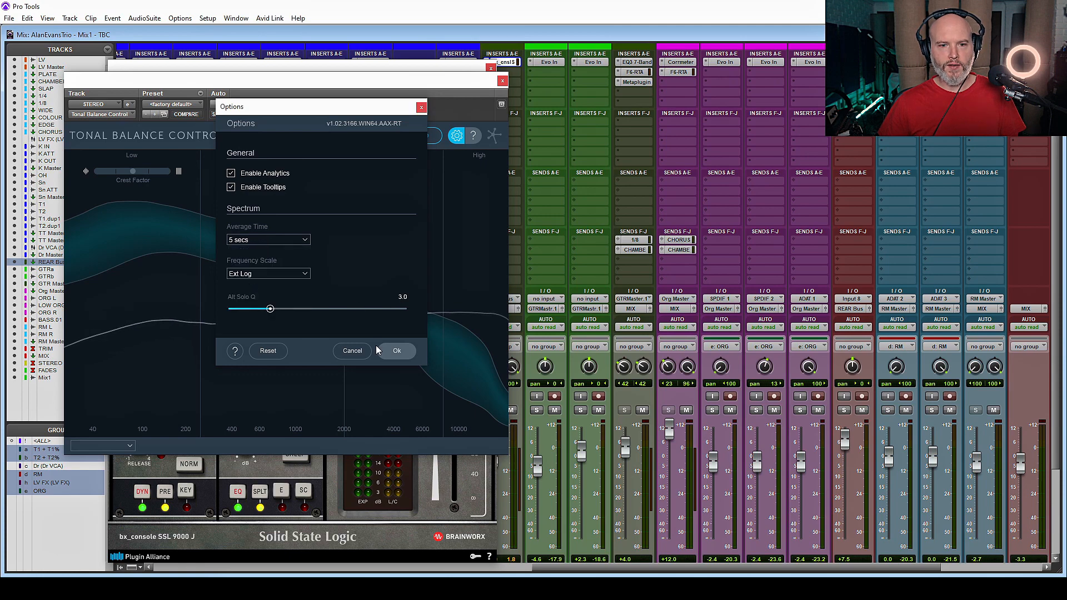
pyautogui.click(395, 350)
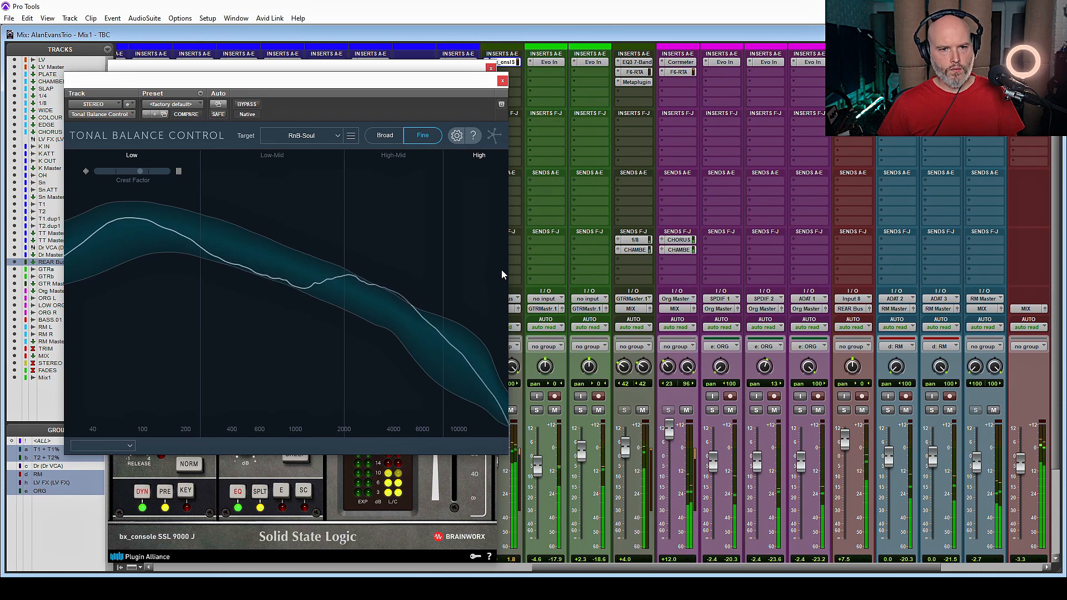
# Step: Set the Org Master fader to +8.7 and GTR Master to +7.9, and add a wide band 3 boost with Q 0.4 in GTR Master's F6-RTA
pyautogui.moveTo(670, 430); pyautogui.dragTo(630, 442)
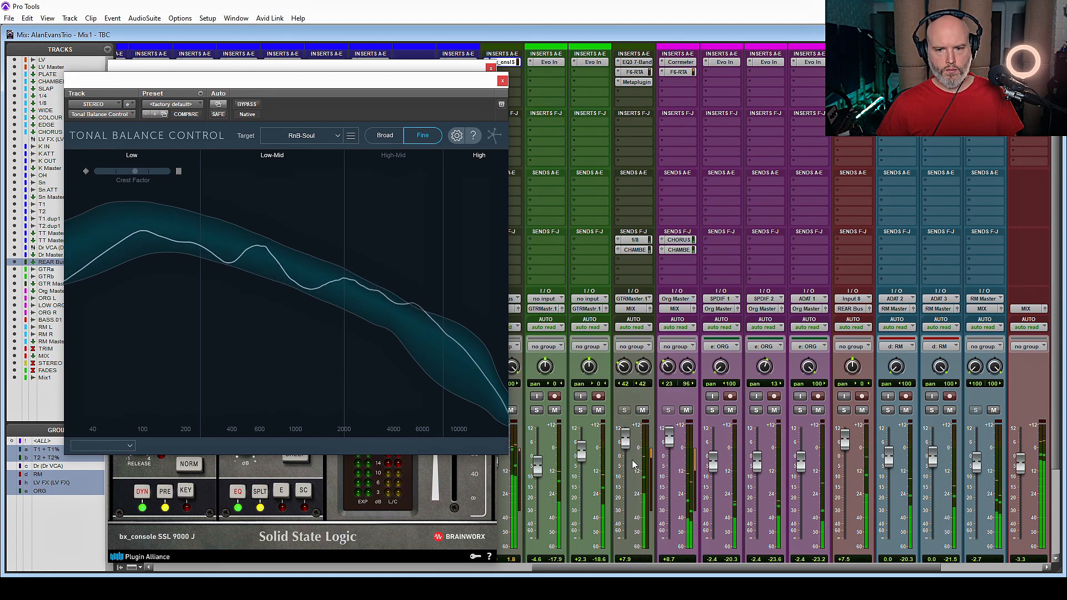
pyautogui.click(634, 82)
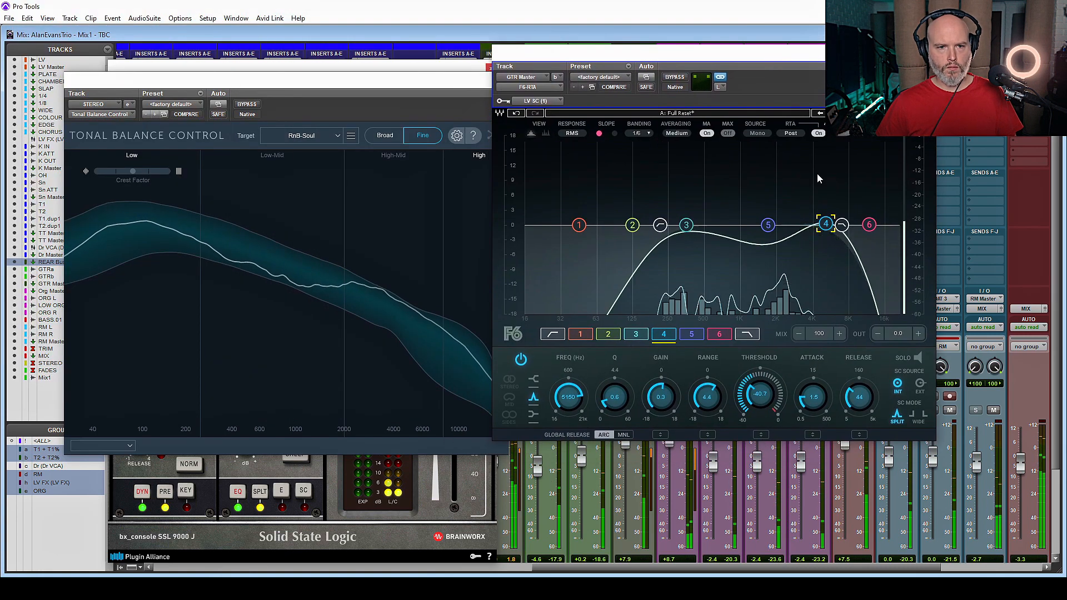
pyautogui.moveTo(687, 224); pyautogui.dragTo(702, 207)
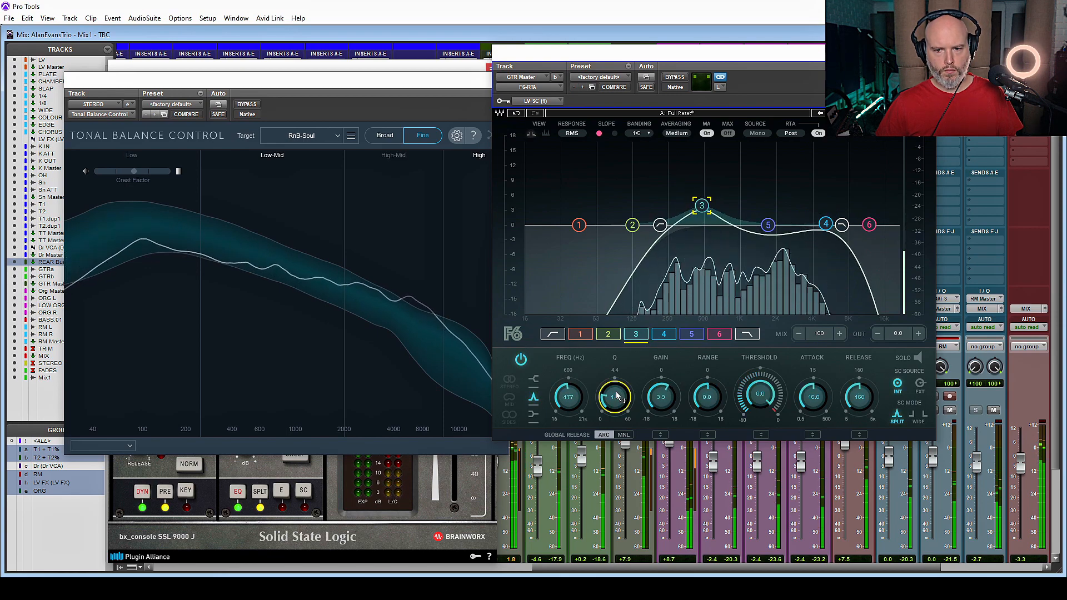
pyautogui.moveTo(616, 396)
pyautogui.mouseDown()
pyautogui.moveTo(636, 351)
pyautogui.moveTo(615, 402)
pyautogui.mouseUp()
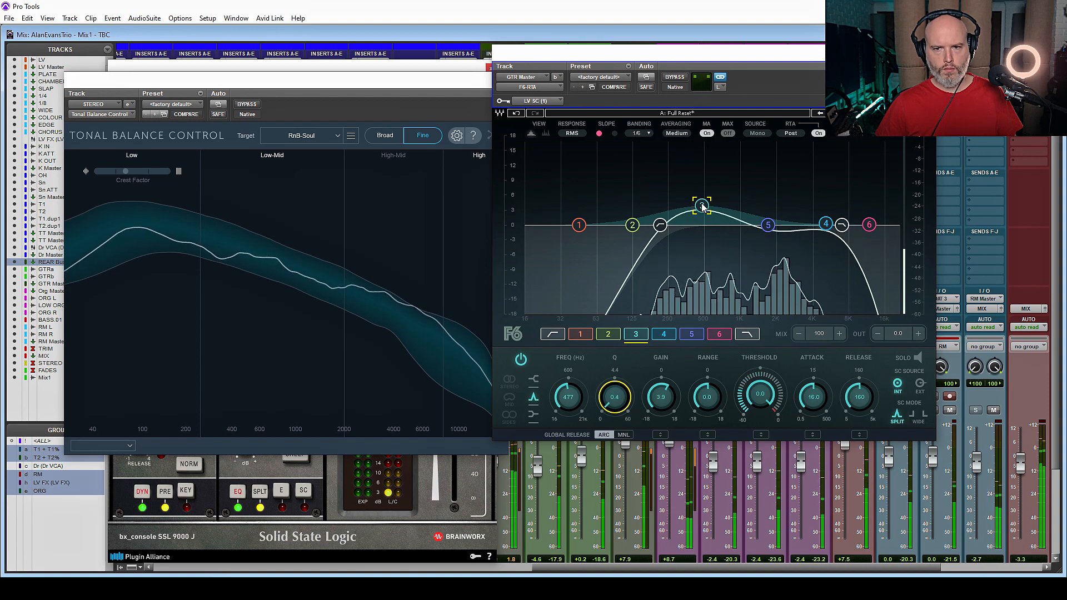
pyautogui.moveTo(702, 207); pyautogui.dragTo(638, 225)
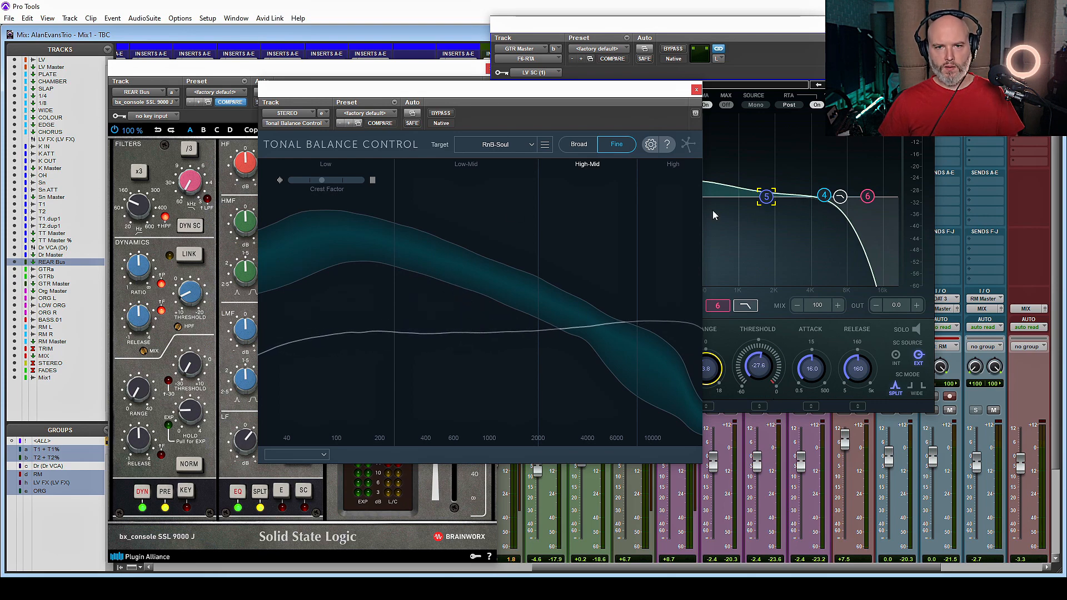
# Step: Review the genre target curves available in Tonal Balance Control
pyautogui.click(530, 145)
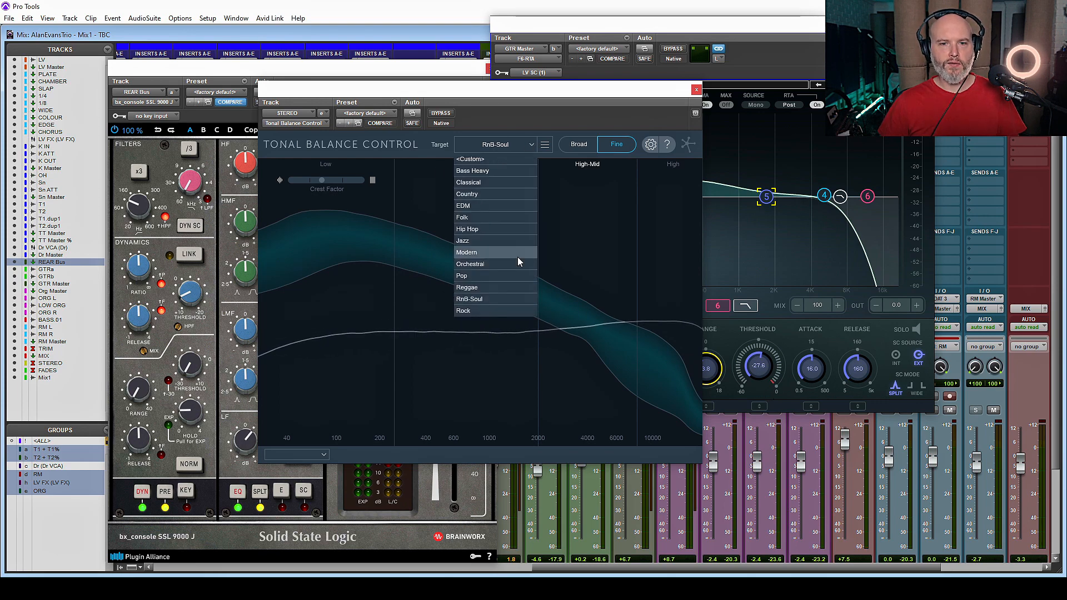
pyautogui.click(542, 121)
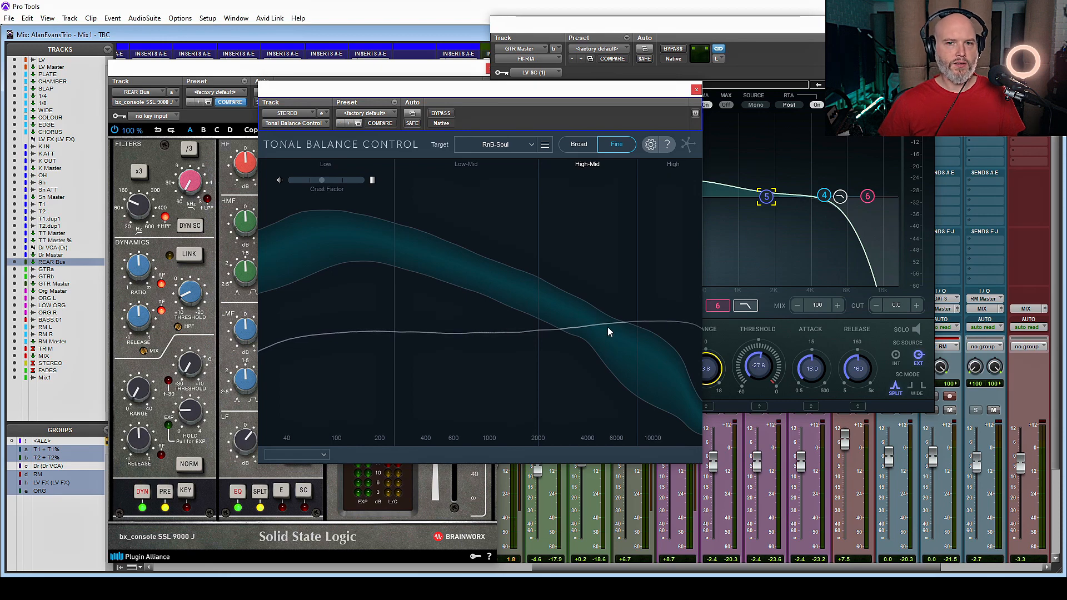
# Step: Close the Tonal Balance Control and SSL 9000 J windows and hide the track list in the mixer
pyautogui.click(696, 90)
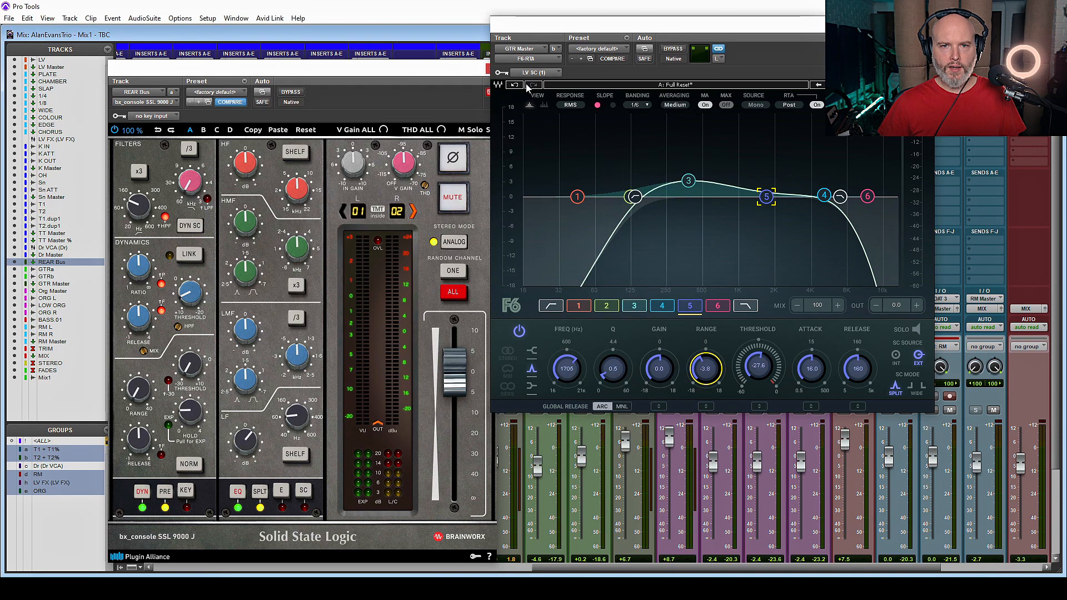
pyautogui.moveTo(482, 71); pyautogui.dragTo(462, 72)
pyautogui.click(470, 70)
pyautogui.click(120, 567)
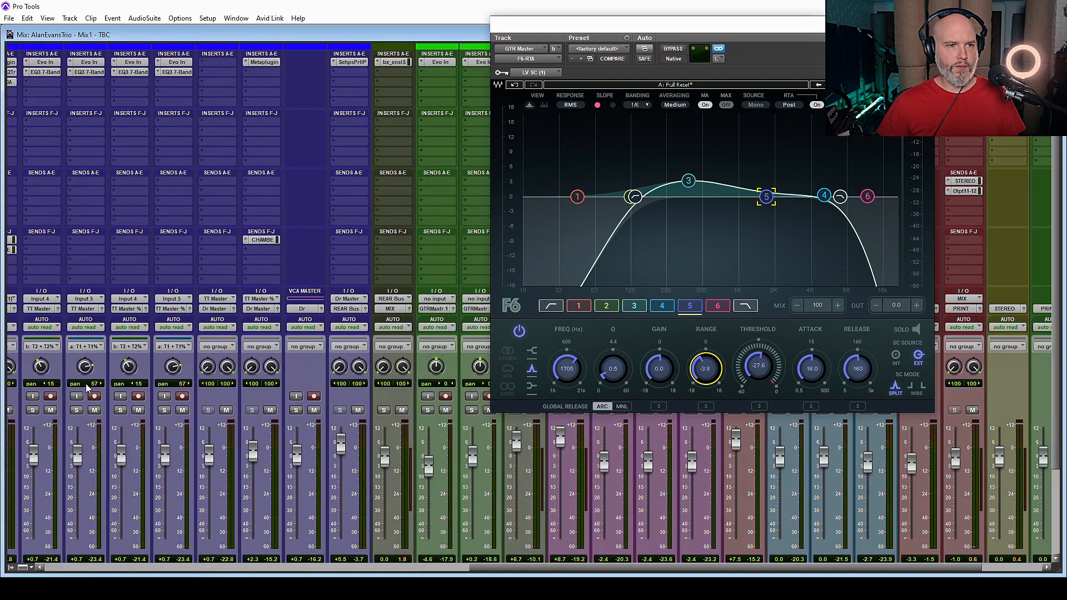
# Step: Insert the mono Neutron 2 Equalizer on the LV Master track
pyautogui.hscroll(-10, 65, 253)
pyautogui.hscroll(-2, 66, 254)
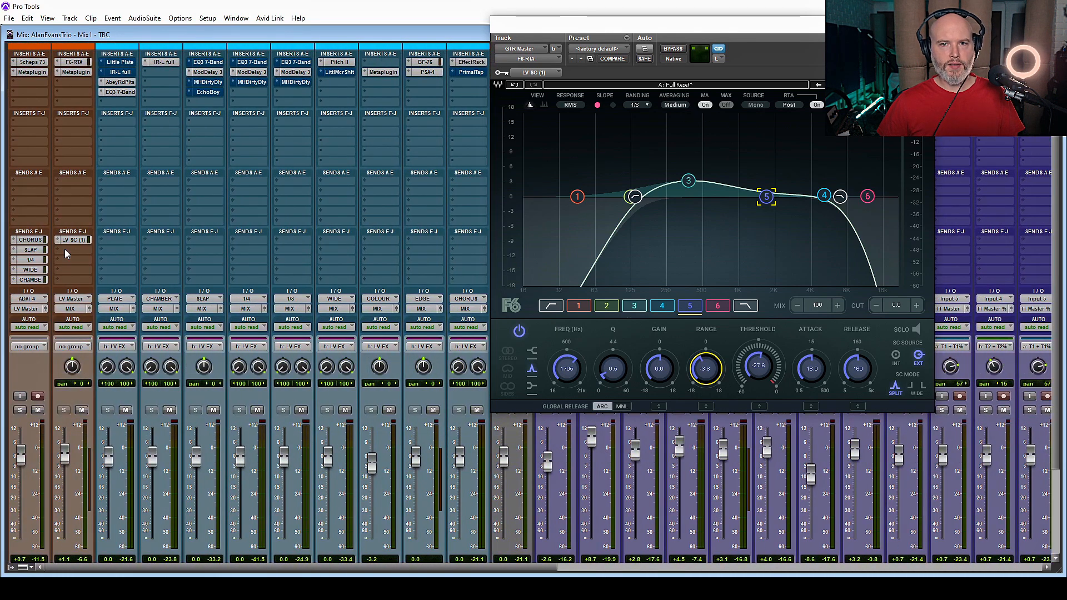
pyautogui.click(73, 82)
pyautogui.moveTo(215, 104)
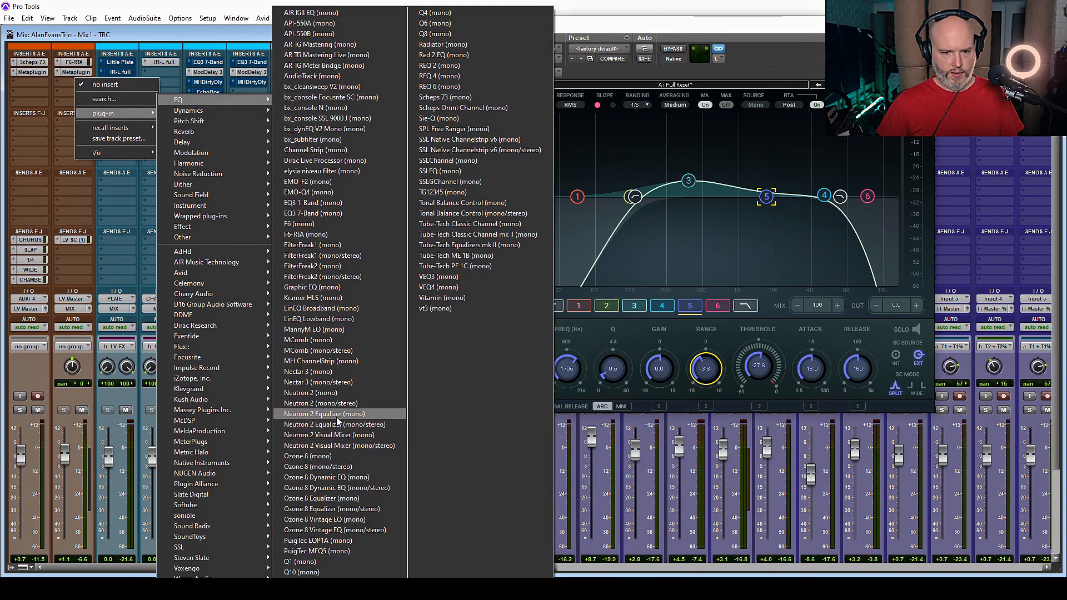
pyautogui.click(337, 416)
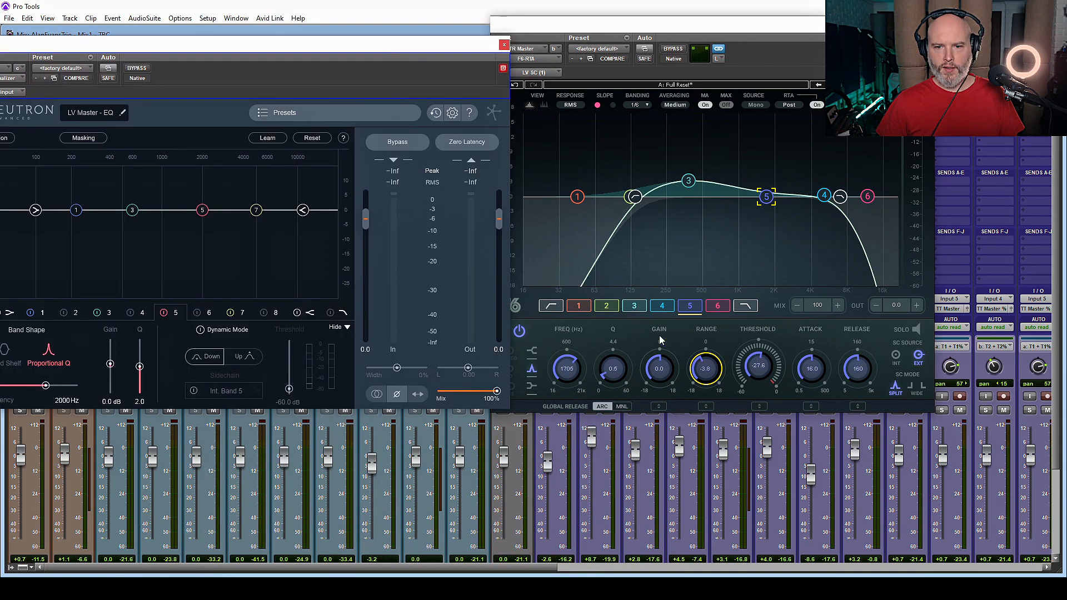
# Step: Close the GTR Master F6-RTA window, reopen Tonal Balance Control on STEREO and link it to LV Master - EQ
pyautogui.click(929, 25)
pyautogui.scroll(-1, 696, 413)
pyautogui.hscroll(10, 696, 412)
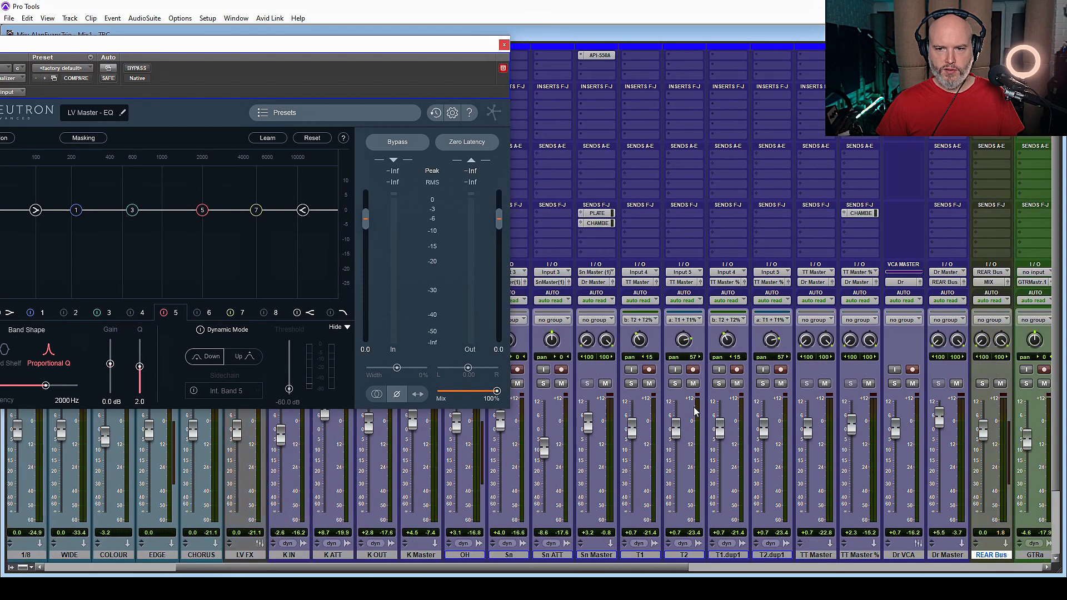
pyautogui.click(886, 75)
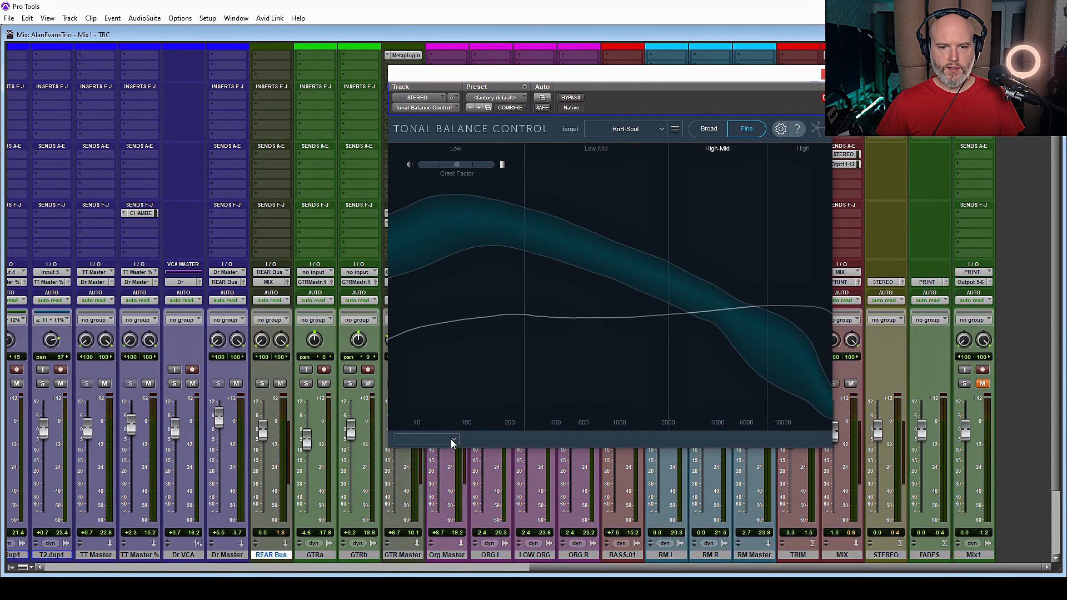
pyautogui.click(452, 441)
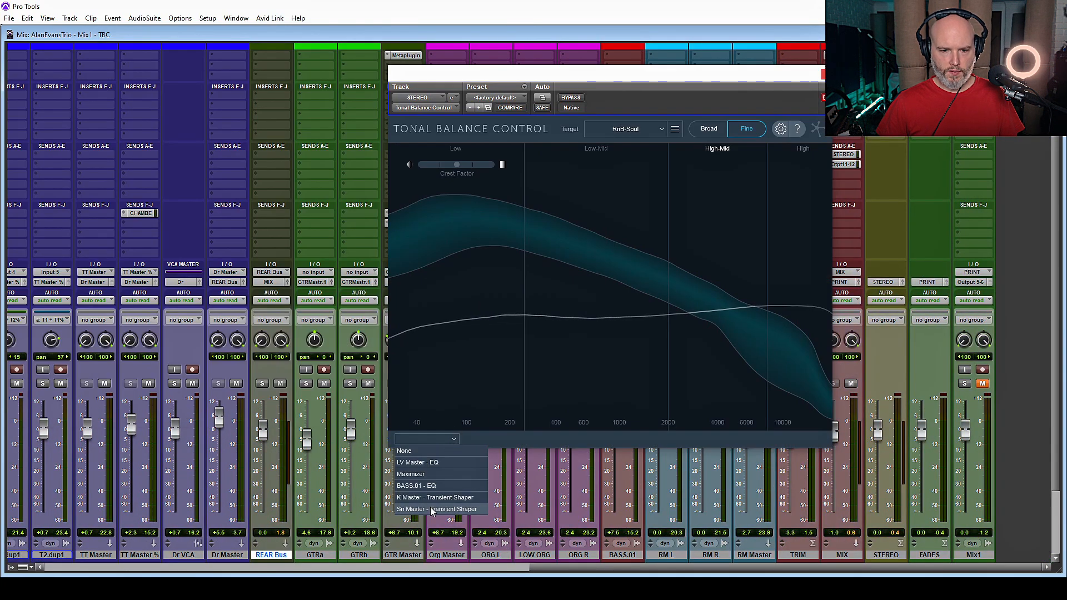
pyautogui.click(426, 467)
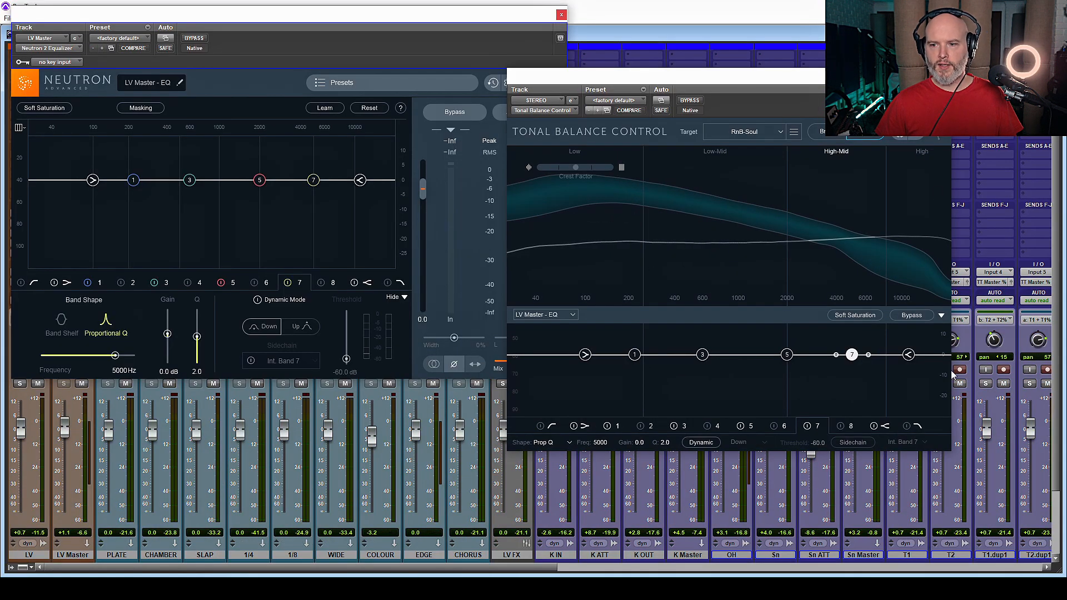
# Step: Play the mix and, from Tonal Balance Control, boost LV Master EQ band 7 by 14.5 dB at 5557 Hz, then cut it to -5.7 dB
pyautogui.press('space')
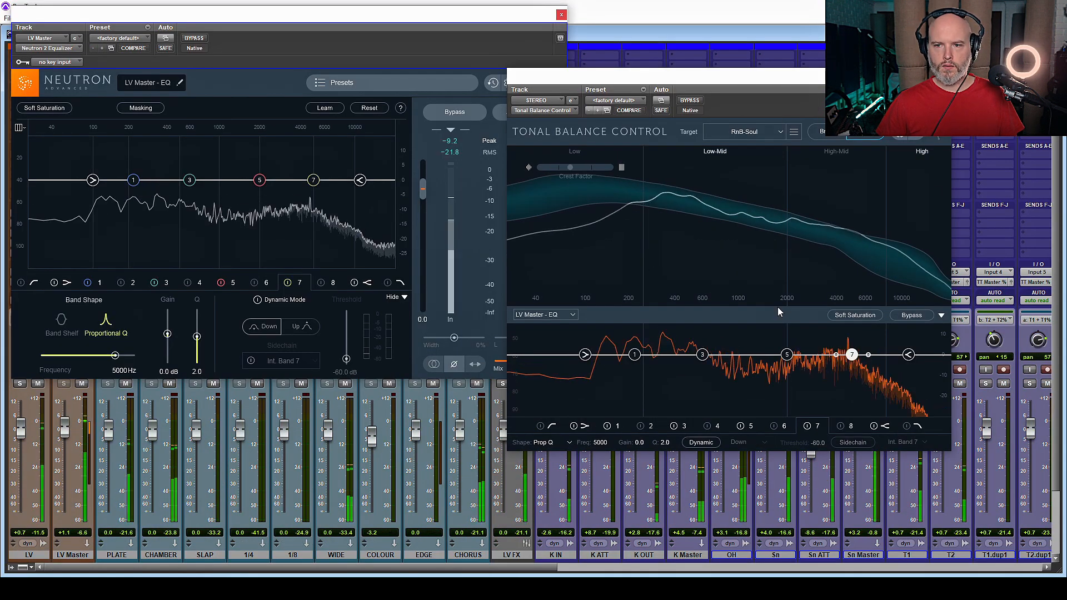
pyautogui.moveTo(852, 355); pyautogui.dragTo(860, 326)
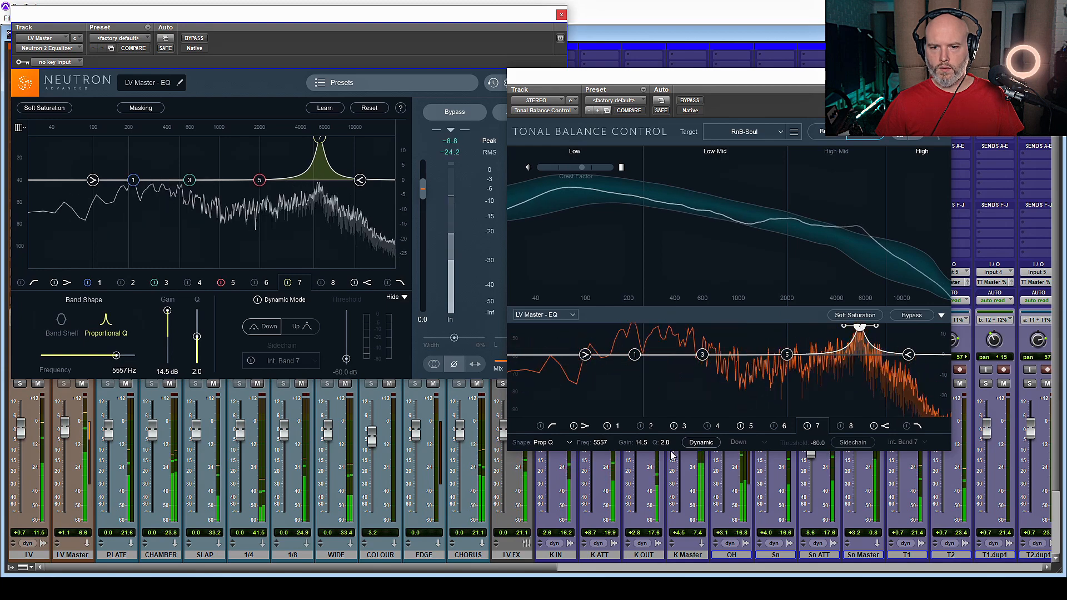
pyautogui.moveTo(638, 442); pyautogui.dragTo(638, 556)
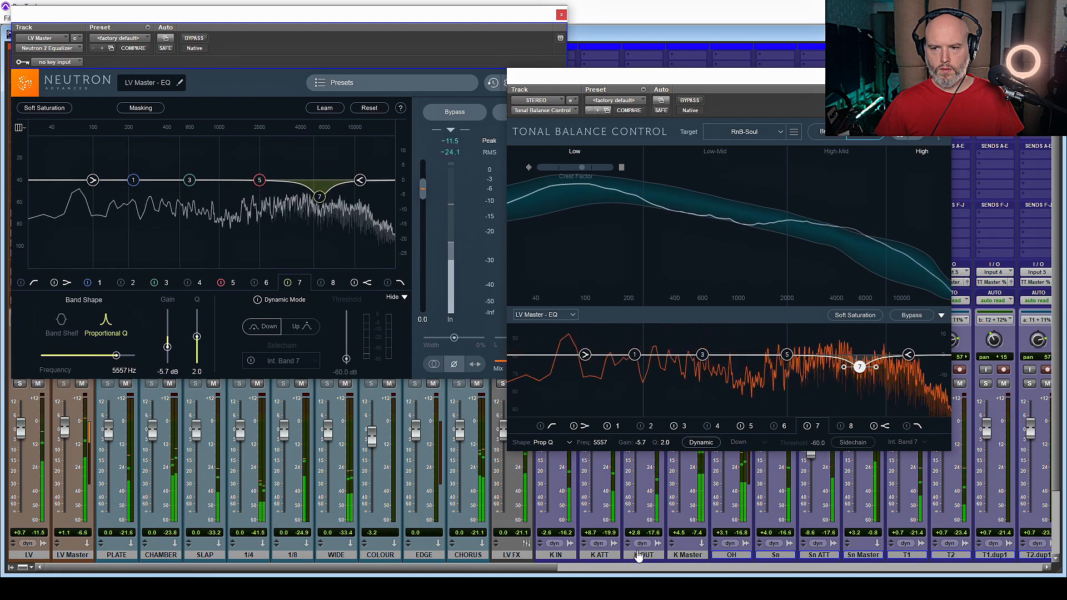
# Step: Set LV Master EQ band 7's gain to -5.4 dB, enable its Dynamic mode and set the threshold to -56.0 dB
pyautogui.moveTo(857, 368); pyautogui.dragTo(858, 367)
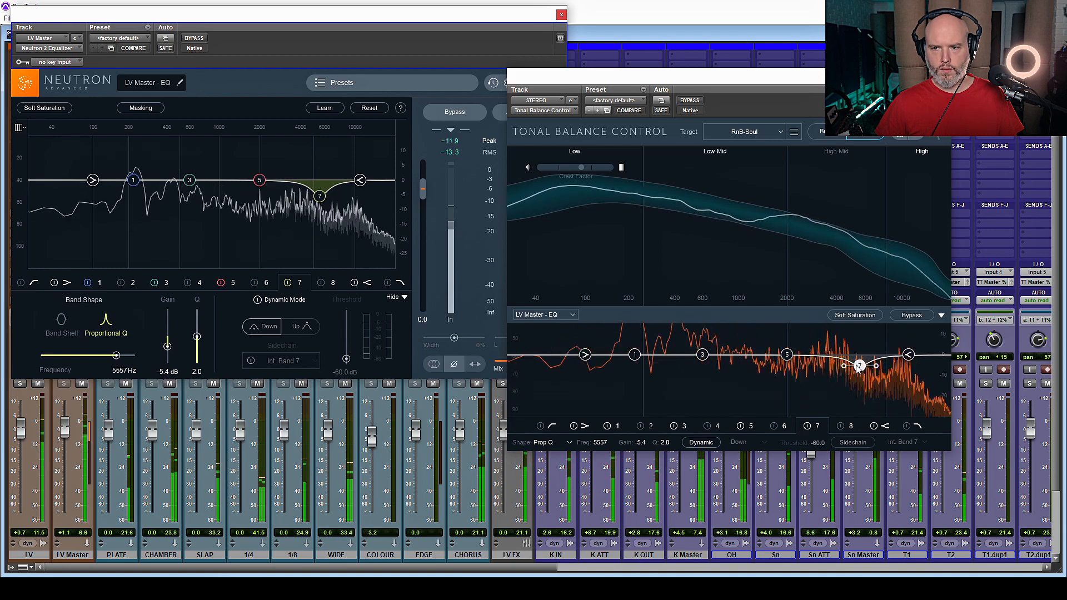
pyautogui.click(710, 443)
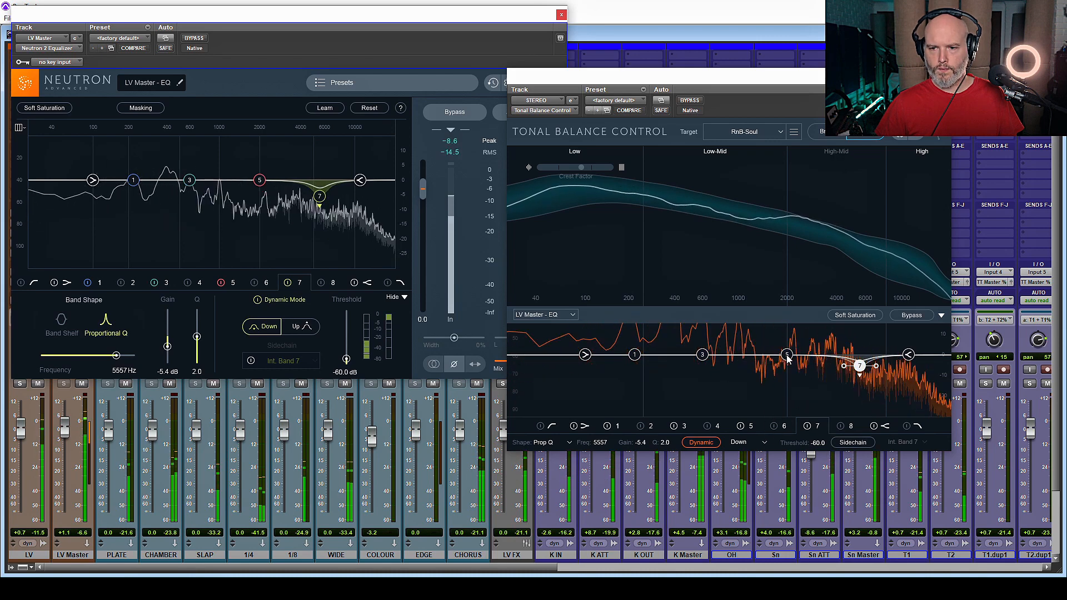
pyautogui.moveTo(818, 444); pyautogui.dragTo(818, 438)
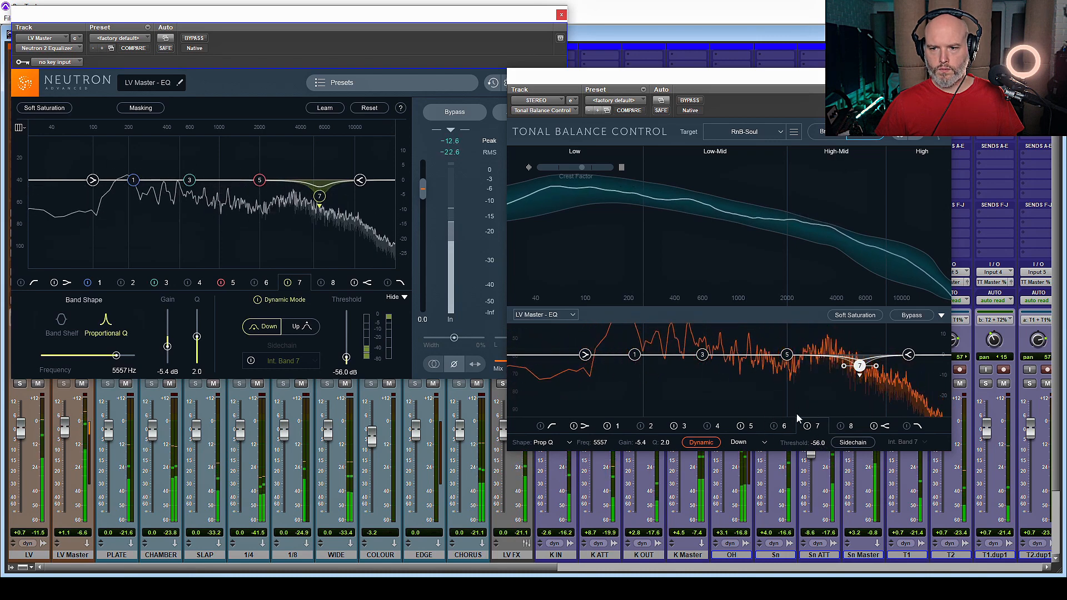
# Step: Set LV Master EQ band 5 to -2.1 dB at 3320 Hz, Q 0.3, and band 1 to -4.2 dB at 560 Hz, Q 7.7
pyautogui.click(786, 354)
pyautogui.moveTo(786, 355); pyautogui.dragTo(826, 362)
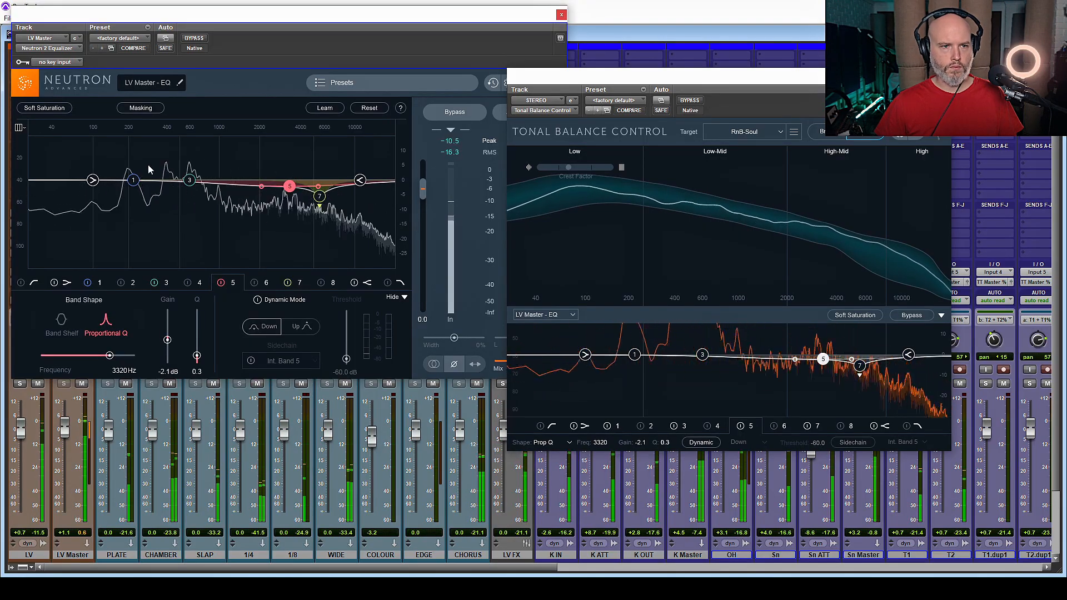
pyautogui.moveTo(133, 180); pyautogui.dragTo(197, 193)
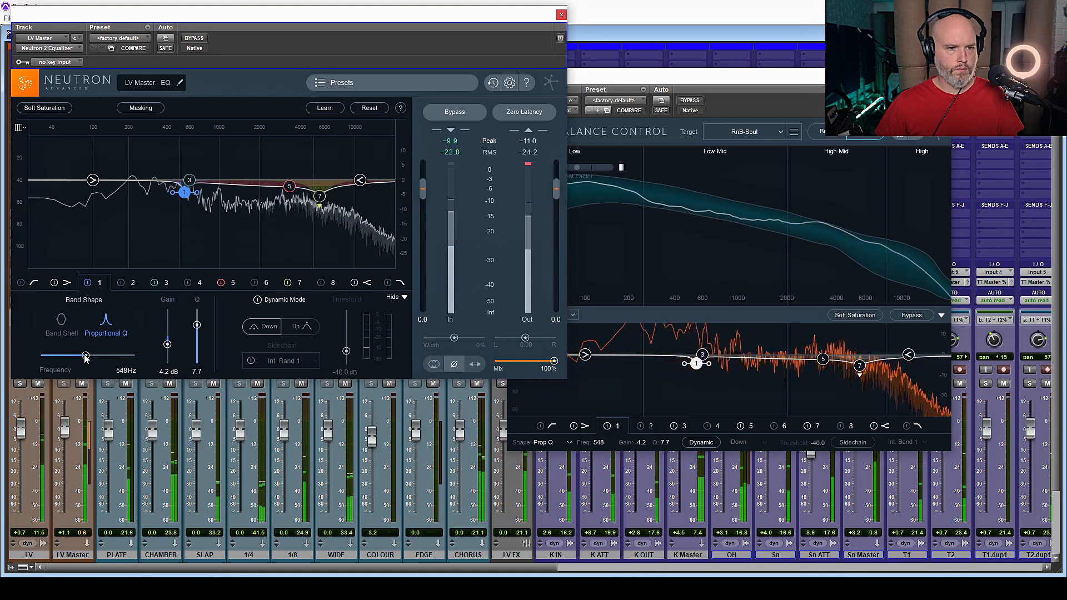
pyautogui.moveTo(86, 355); pyautogui.dragTo(86, 356)
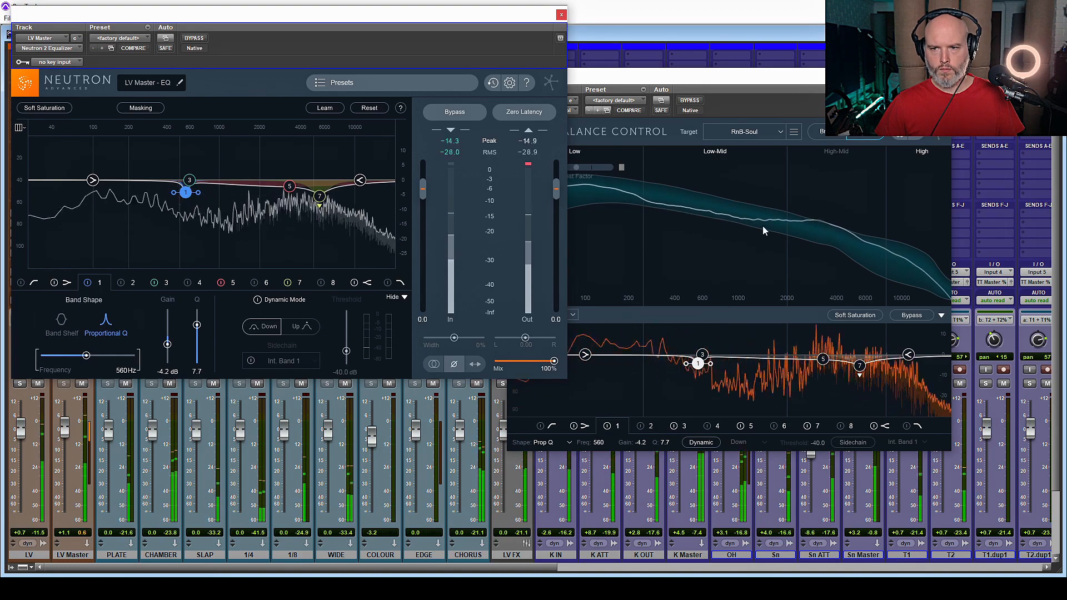
# Step: Cut LV Master EQ band 5 to -8.6 dB at 3425 Hz and make it Dynamic with a -30.0 dB threshold
pyautogui.moveTo(823, 359); pyautogui.dragTo(825, 372)
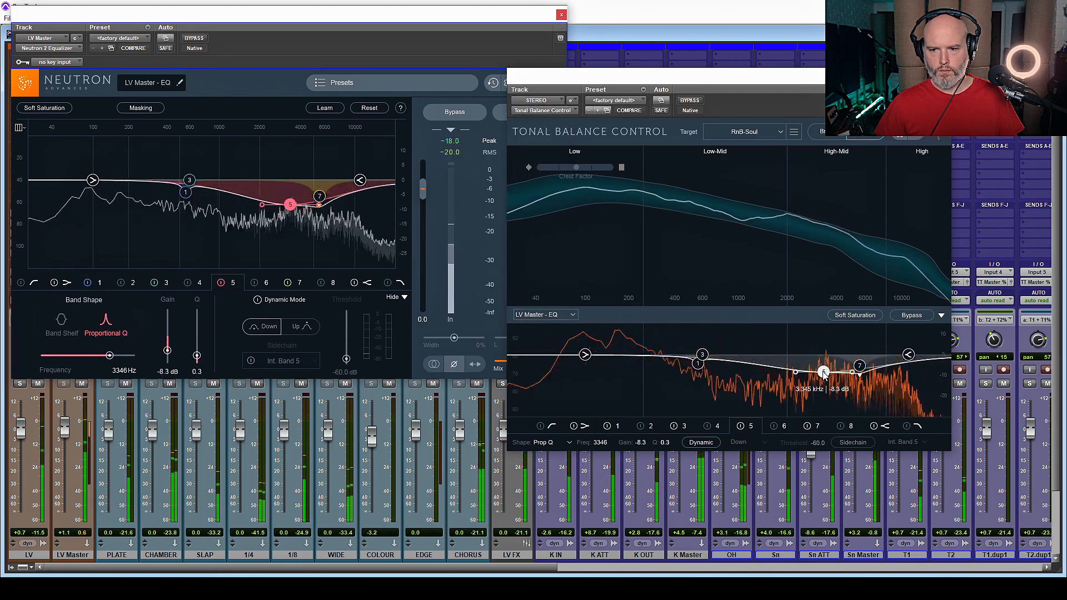
pyautogui.click(701, 441)
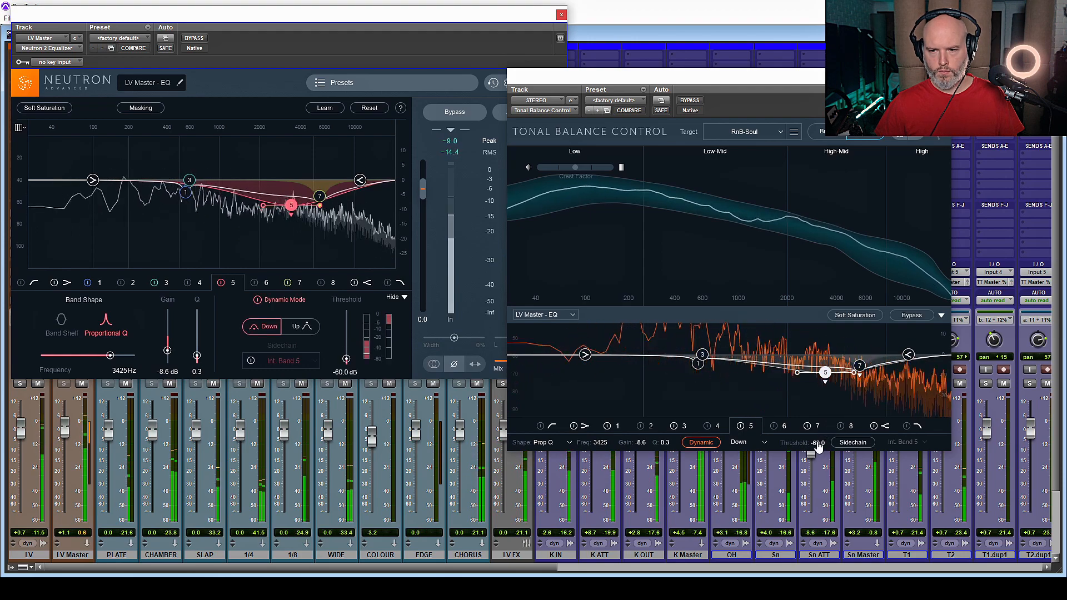
pyautogui.moveTo(818, 444); pyautogui.dragTo(832, 439)
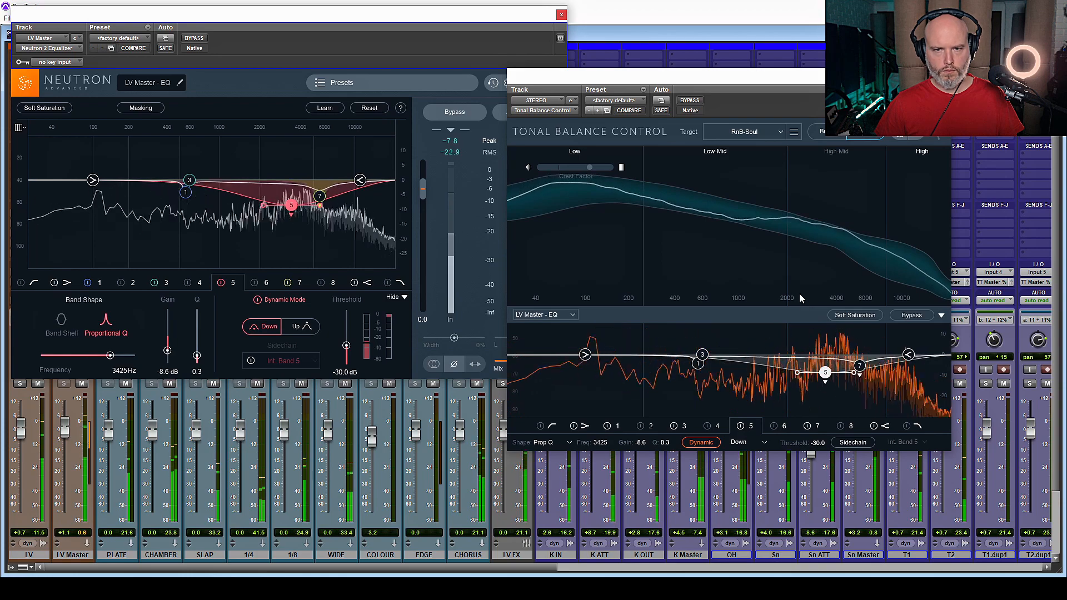
# Step: Collapse the linked EQ view in Tonal Balance Control and raise the Org Master fader to +9.4 dB
pyautogui.click(941, 315)
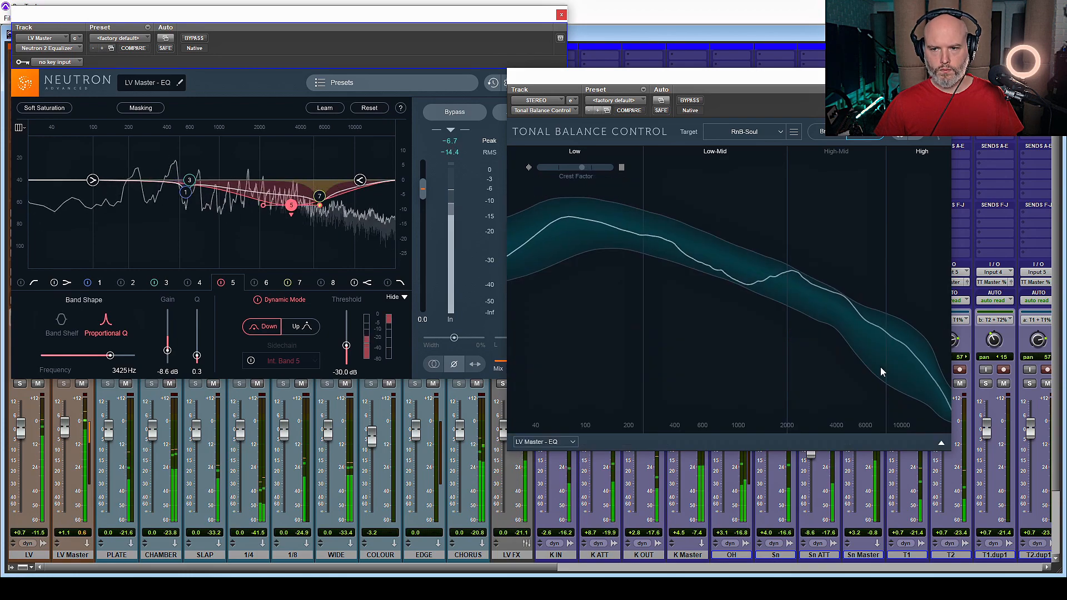
pyautogui.hscroll(10, 591, 472)
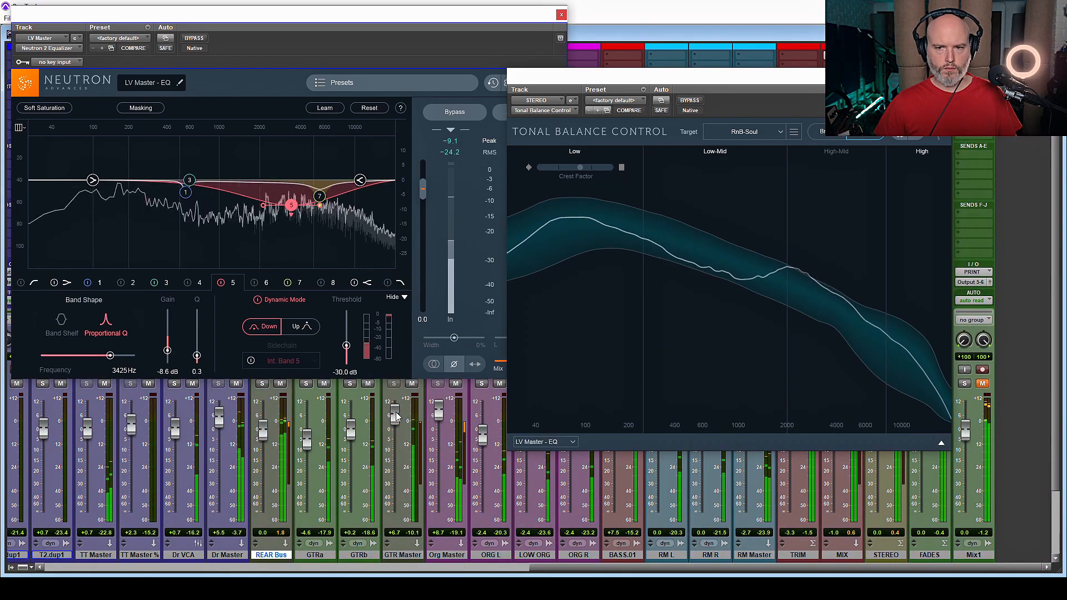
pyautogui.moveTo(396, 416); pyautogui.dragTo(394, 410)
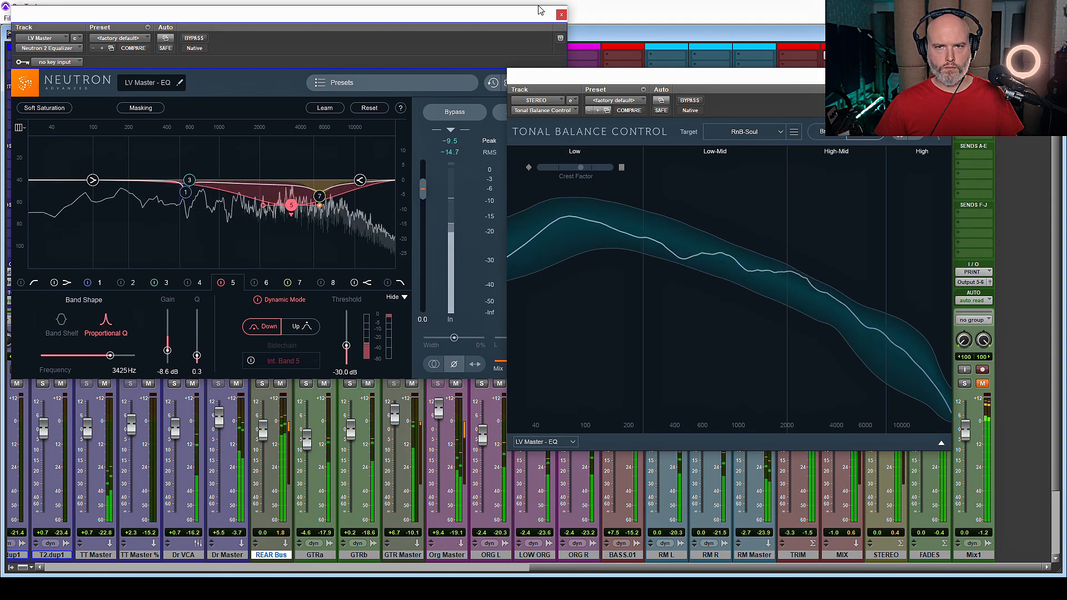
# Step: Close the LV Master Neutron window, insert the stereo Neutron 2 Equalizer on Org Master and shift Tonal Balance Control slightly aside
pyautogui.moveTo(541, 10); pyautogui.dragTo(446, 35)
pyautogui.click(467, 37)
pyautogui.scroll(1, 445, 176)
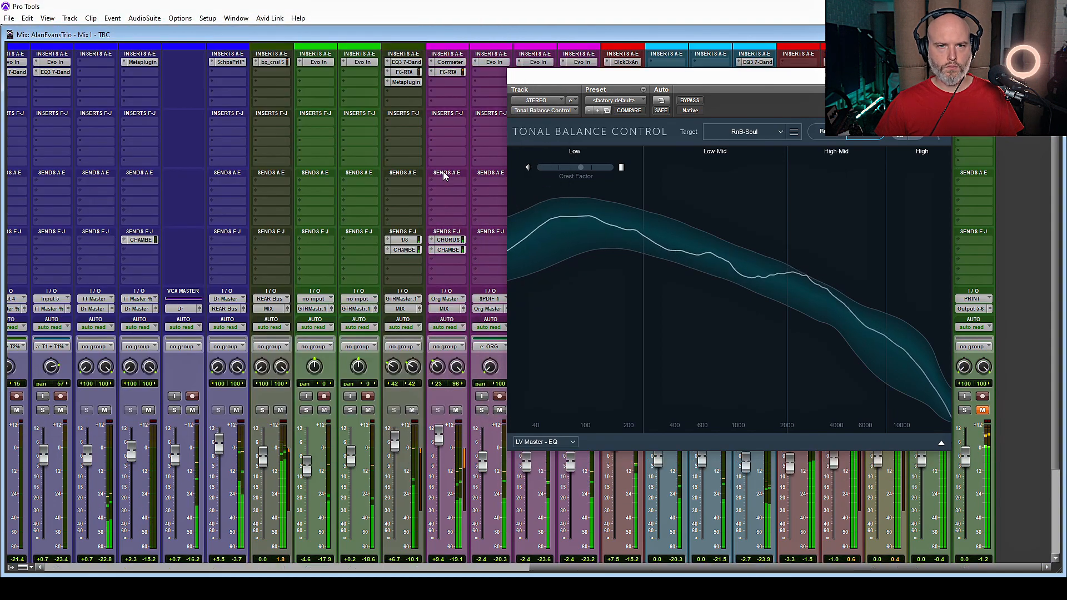
pyautogui.click(446, 82)
pyautogui.moveTo(490, 113)
pyautogui.moveTo(602, 69)
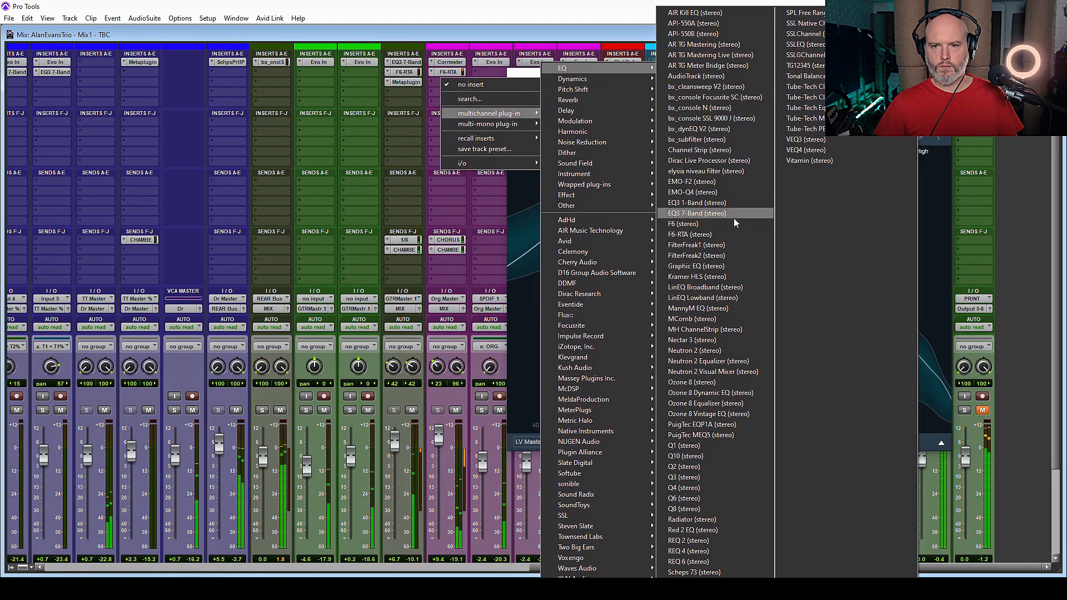
pyautogui.click(711, 362)
pyautogui.moveTo(623, 82)
pyautogui.mouseDown()
pyautogui.moveTo(657, 85)
pyautogui.moveTo(640, 83)
pyautogui.mouseUp()
# Step: Boost Org Master EQ band 3 by 5.0 dB at 598 Hz with Q 0.6 and pull the high shelf down
pyautogui.click(189, 181)
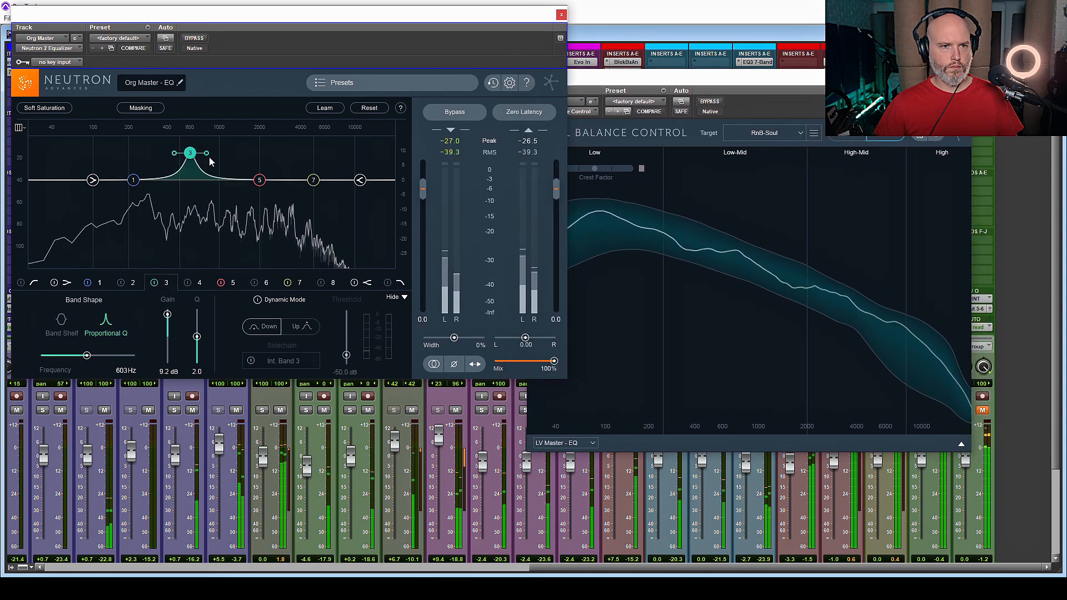
pyautogui.moveTo(194, 170)
pyautogui.mouseDown()
pyautogui.moveTo(212, 163)
pyautogui.moveTo(198, 159)
pyautogui.mouseUp()
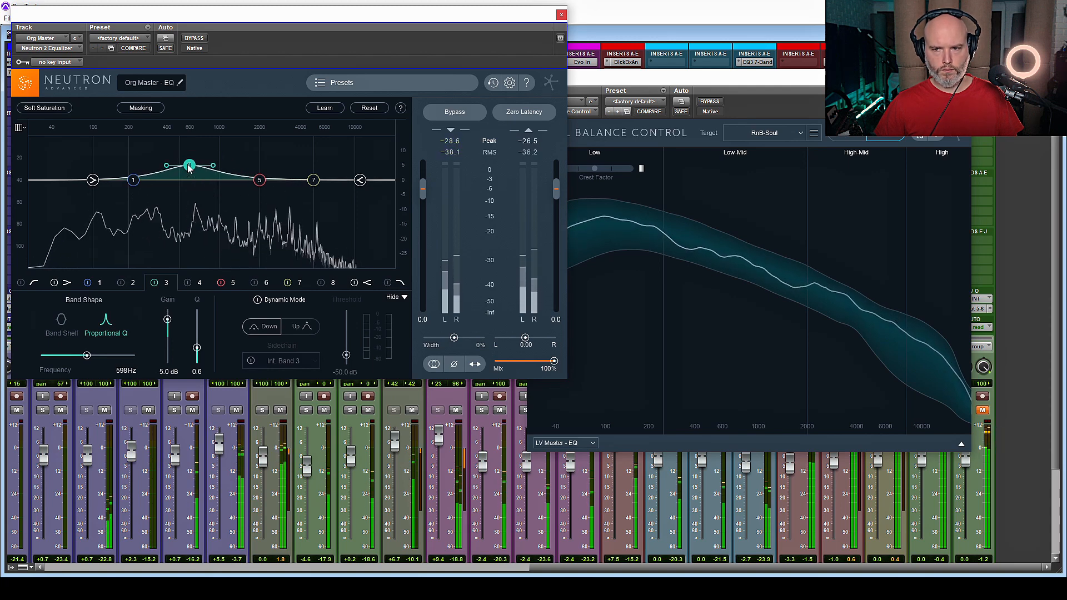
pyautogui.moveTo(362, 184); pyautogui.dragTo(391, 225)
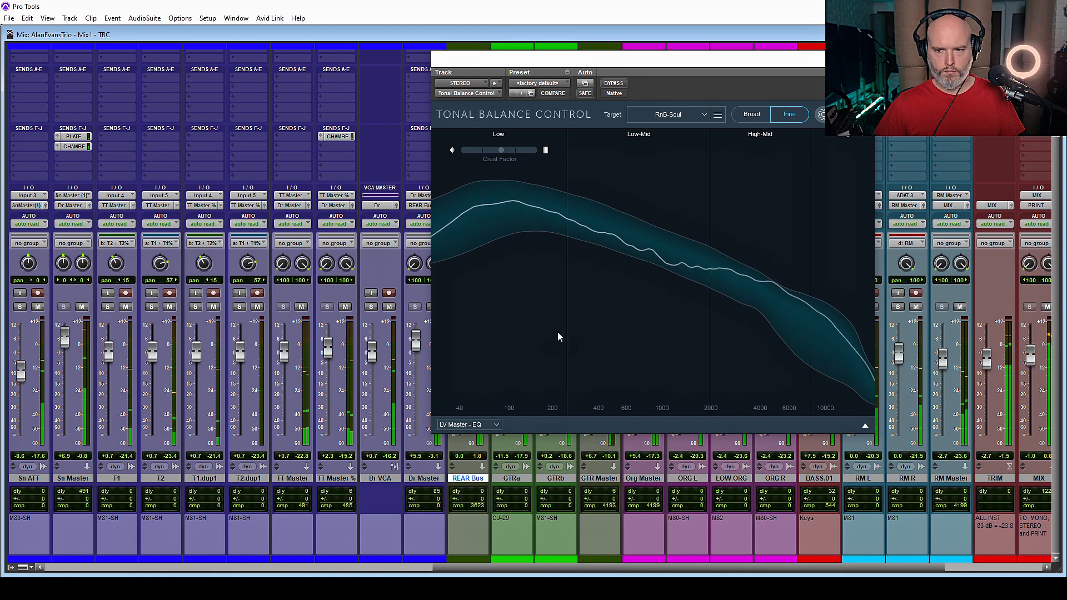
# Step: Move the Tonal Balance Control window off the mixer channels and close the Sn Master API-550A window
pyautogui.hscroll(5, 1021, 236)
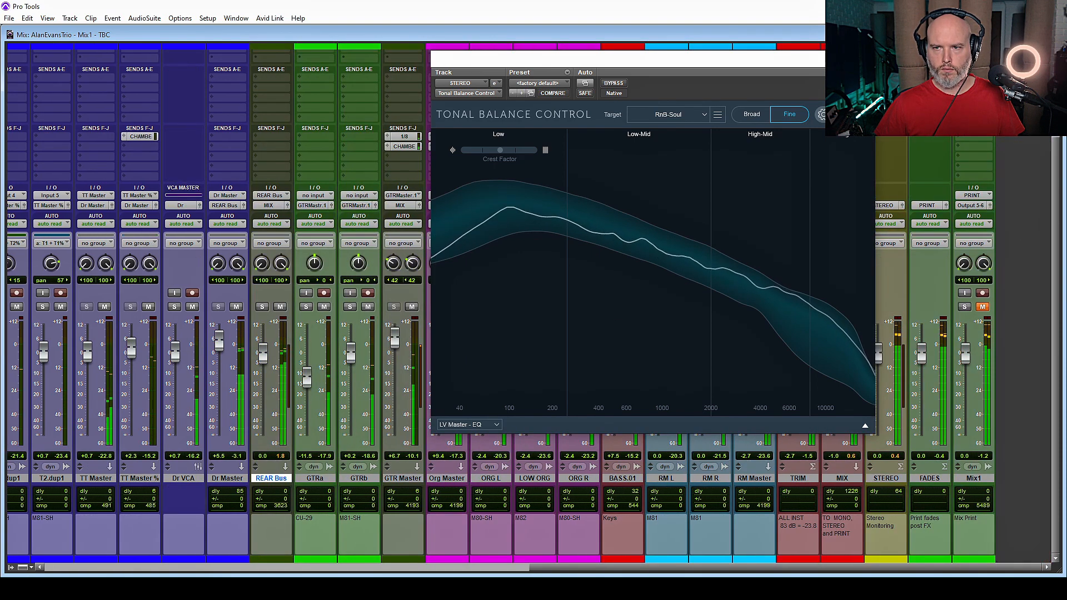
pyautogui.moveTo(628, 59); pyautogui.dragTo(590, 124)
pyautogui.scroll(3, 886, 155)
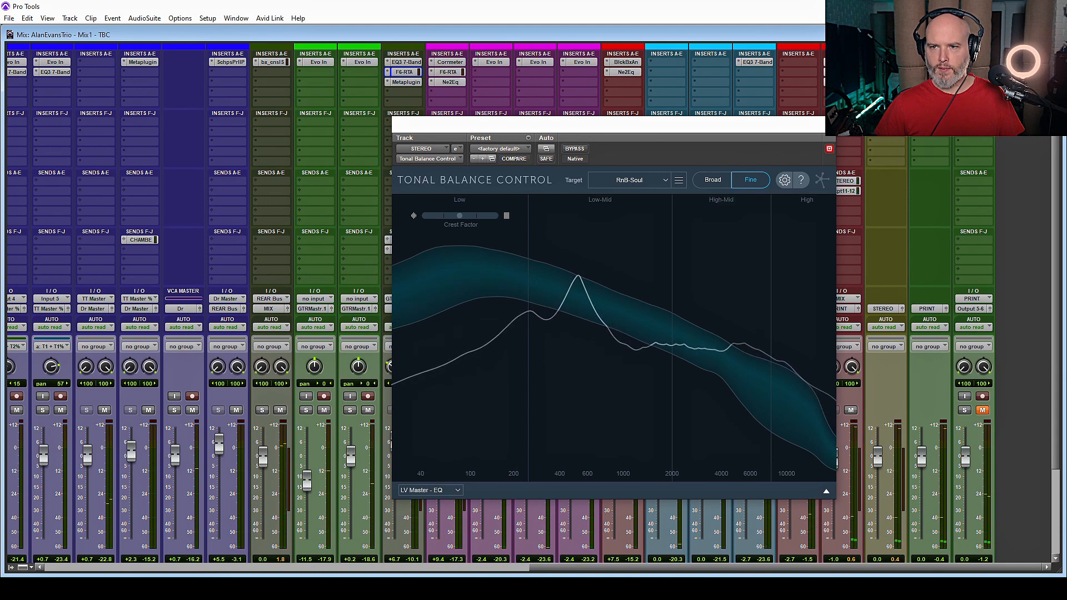
pyautogui.click(846, 63)
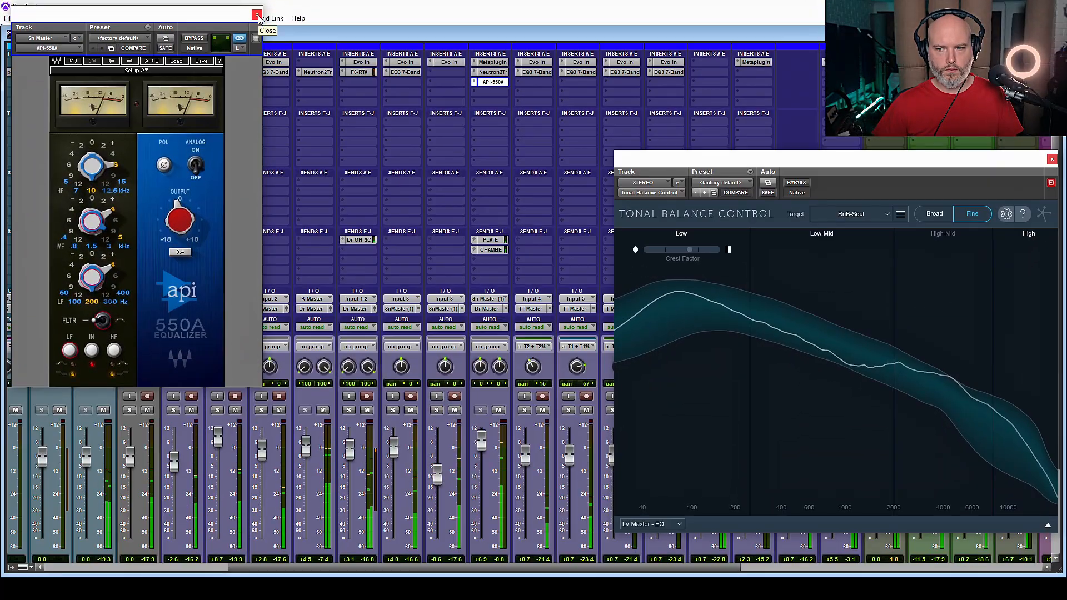
pyautogui.click(257, 15)
# Step: Open the F6-RTA on the OH track and set band 5 to a 6.7 dB boost at 10595 Hz with Q 0.4
pyautogui.scroll(-3, 432, 271)
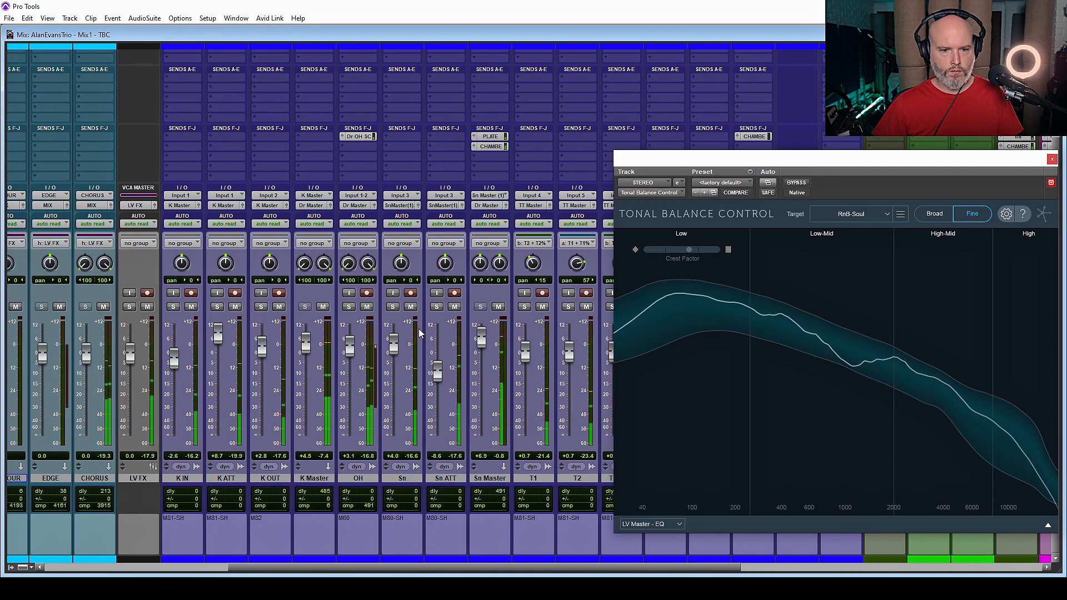
pyautogui.scroll(3, 425, 339)
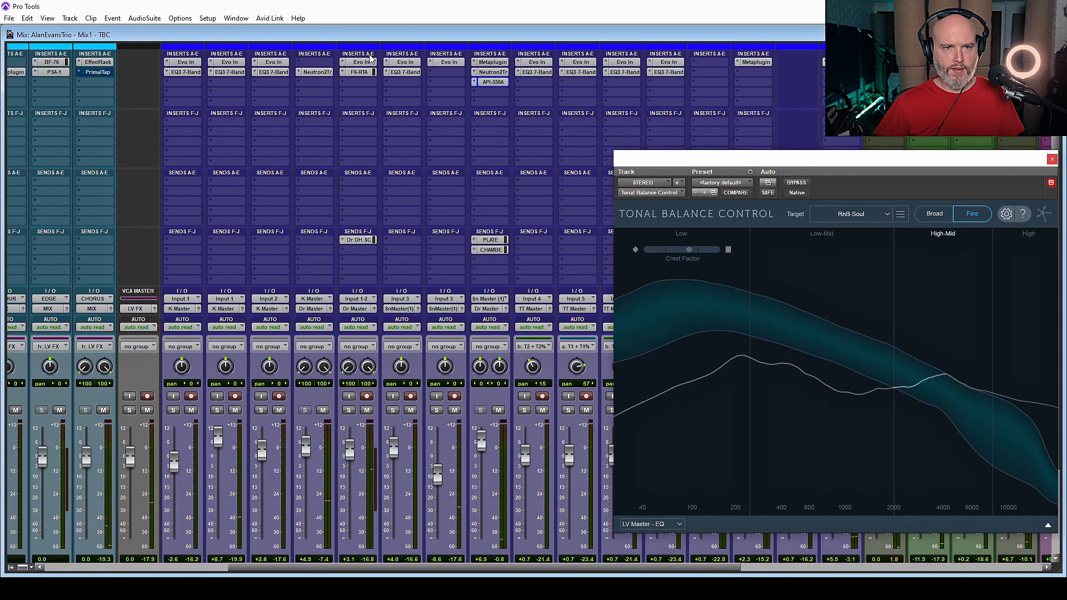
pyautogui.click(358, 72)
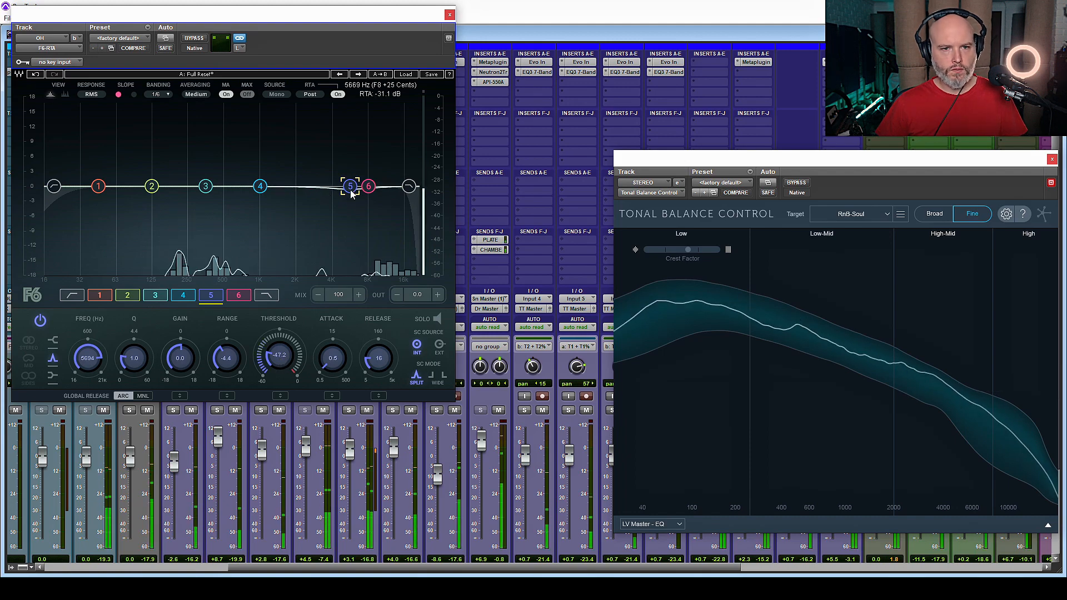
pyautogui.moveTo(350, 186); pyautogui.dragTo(350, 148)
pyautogui.moveTo(135, 358); pyautogui.dragTo(135, 369)
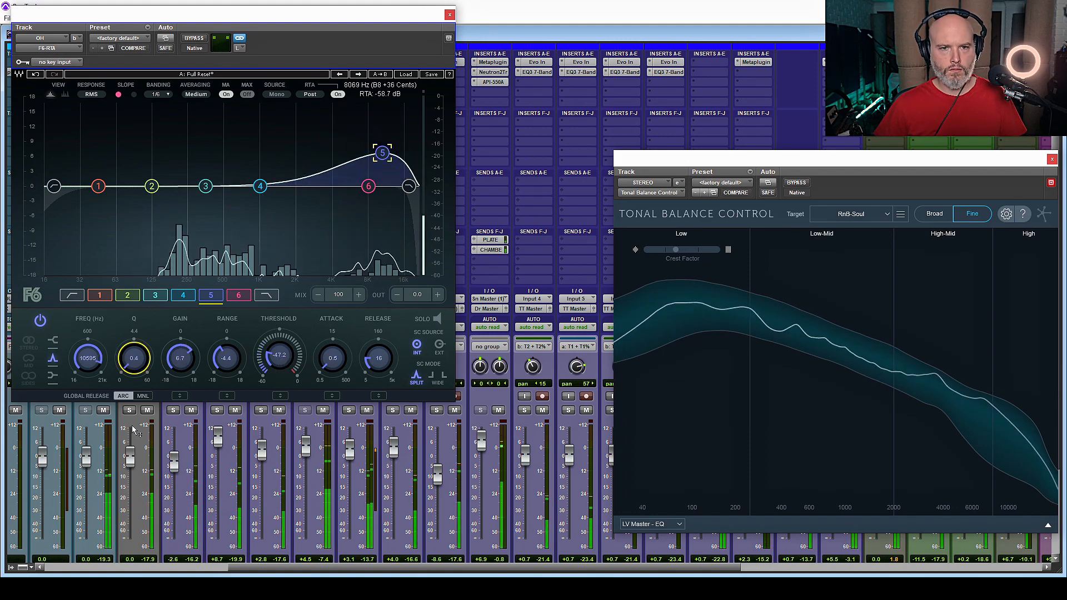
# Step: Set OH F6-RTA band 5's range to -12.6, attack to 2.0, release to 57, threshold to -43.1 and gain to 5.2 dB
pyautogui.moveTo(229, 351); pyautogui.dragTo(232, 367)
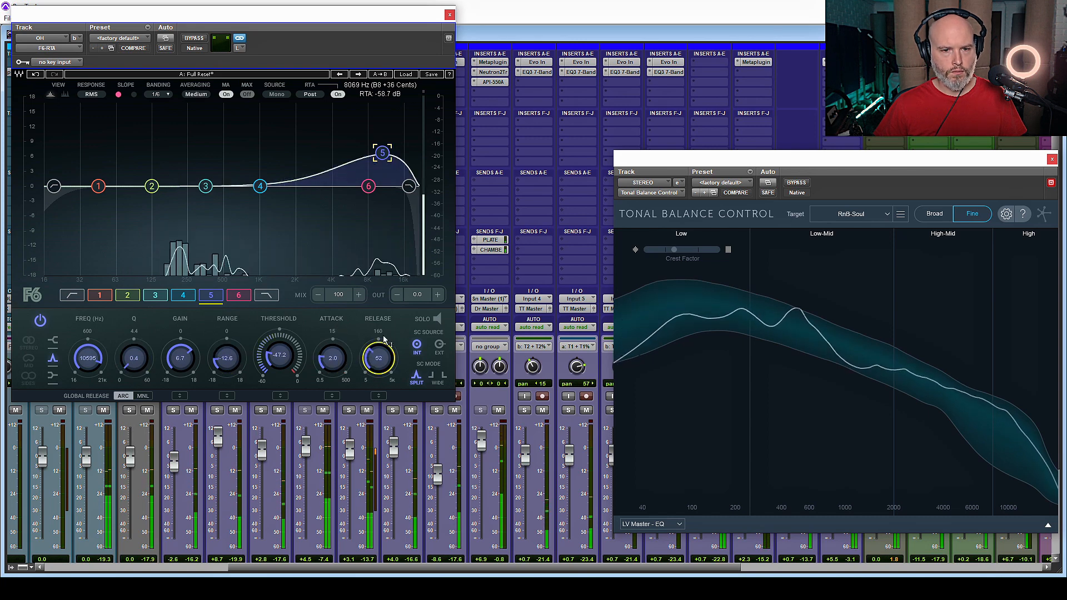
pyautogui.moveTo(383, 339); pyautogui.dragTo(377, 387)
pyautogui.moveTo(278, 364); pyautogui.dragTo(276, 359)
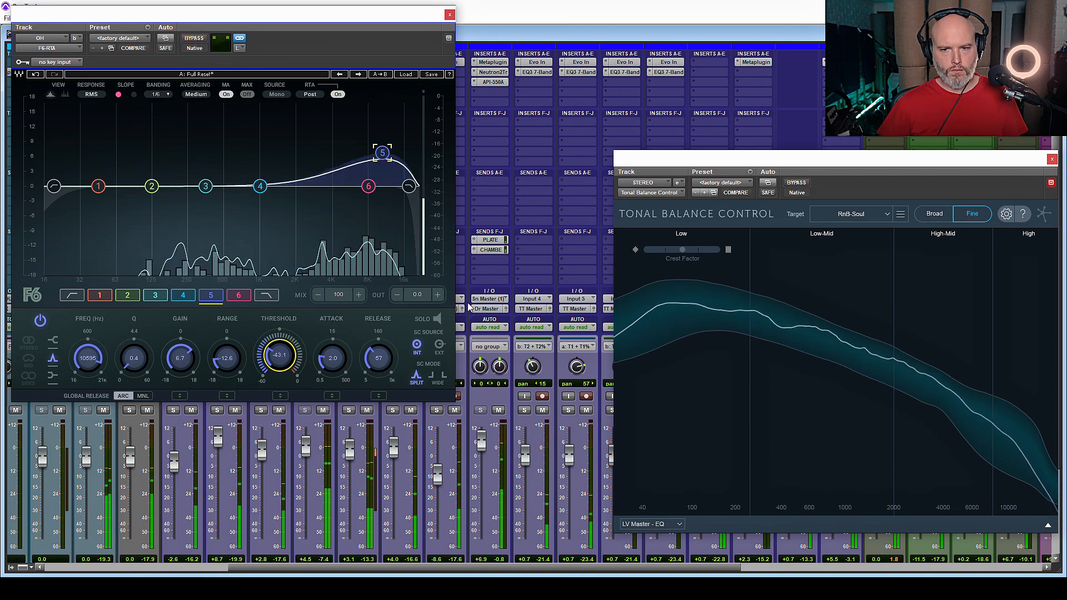
pyautogui.moveTo(180, 357); pyautogui.dragTo(181, 362)
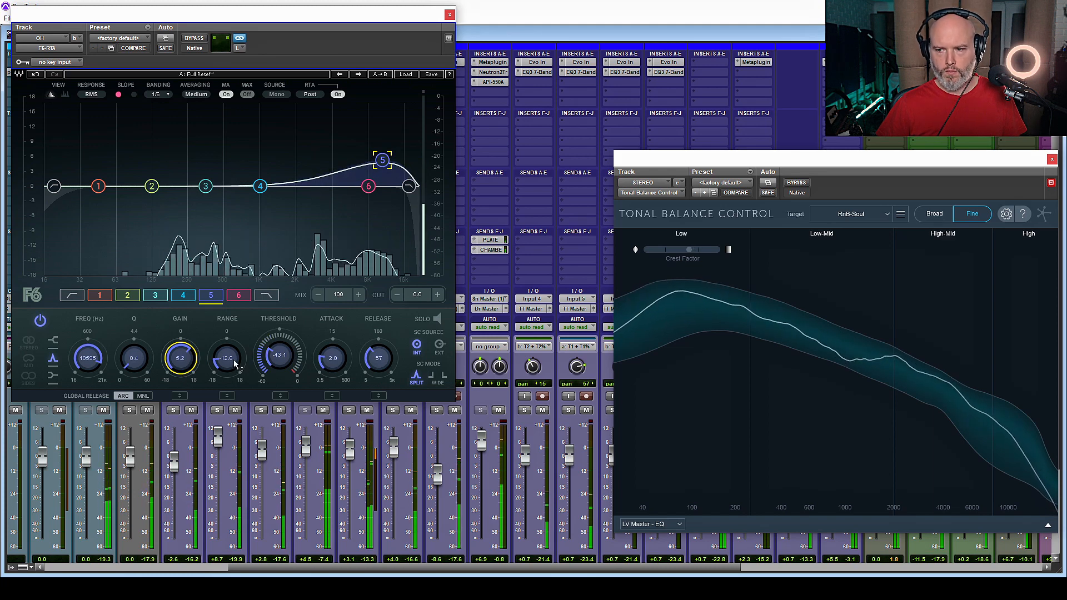
# Step: Set OH F6-RTA band 6 to a 3.6 dB boost at 21051 Hz
pyautogui.moveTo(369, 186); pyautogui.dragTo(422, 164)
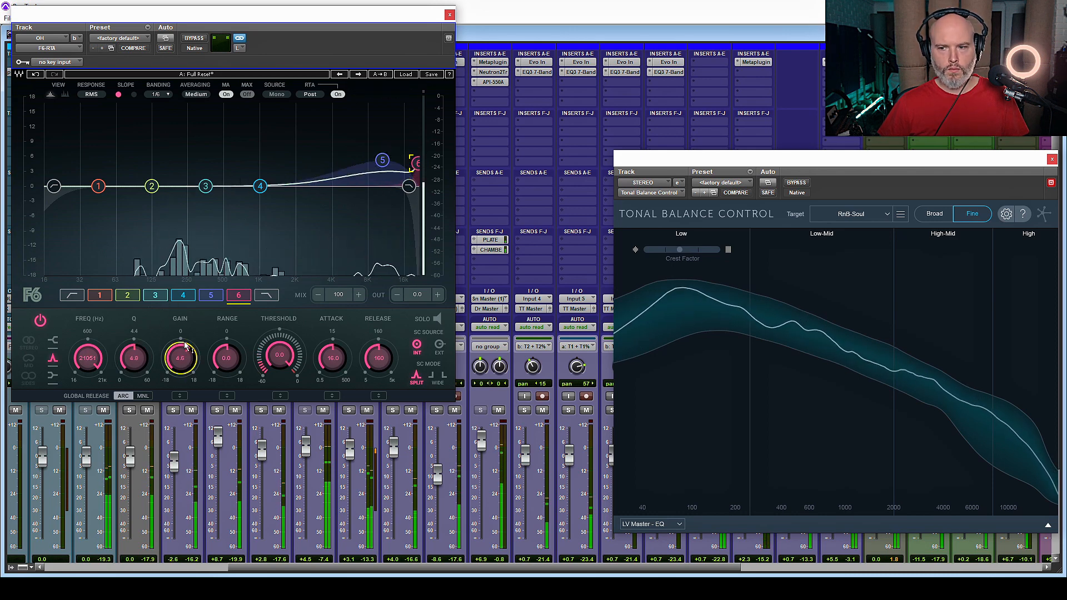
pyautogui.moveTo(184, 352); pyautogui.dragTo(183, 365)
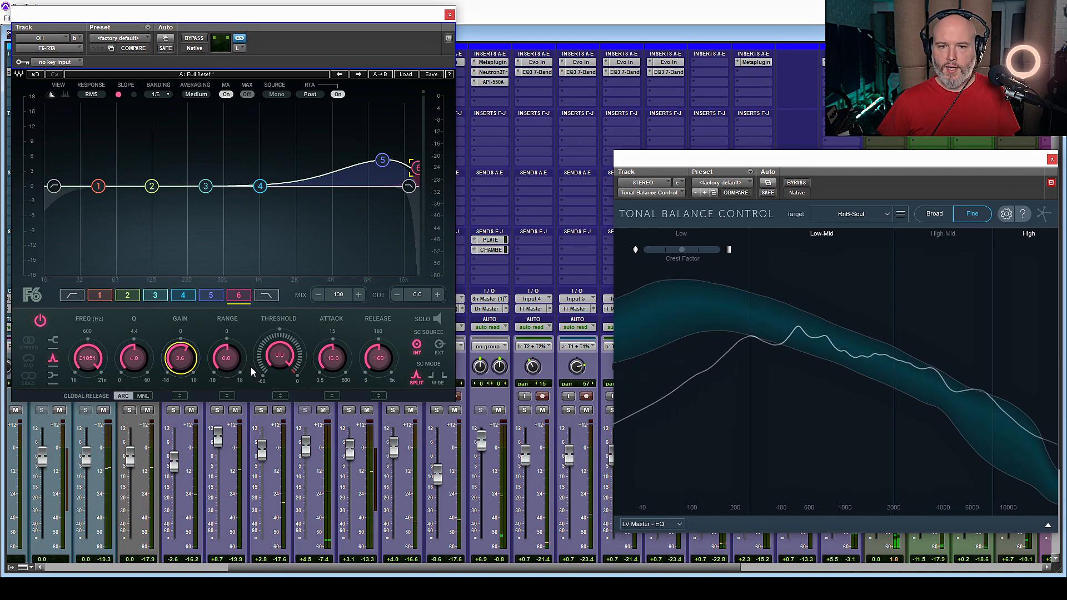
# Step: Review the Tonal Balance Control options, including the spectrum average time, and accept them
pyautogui.click(1007, 214)
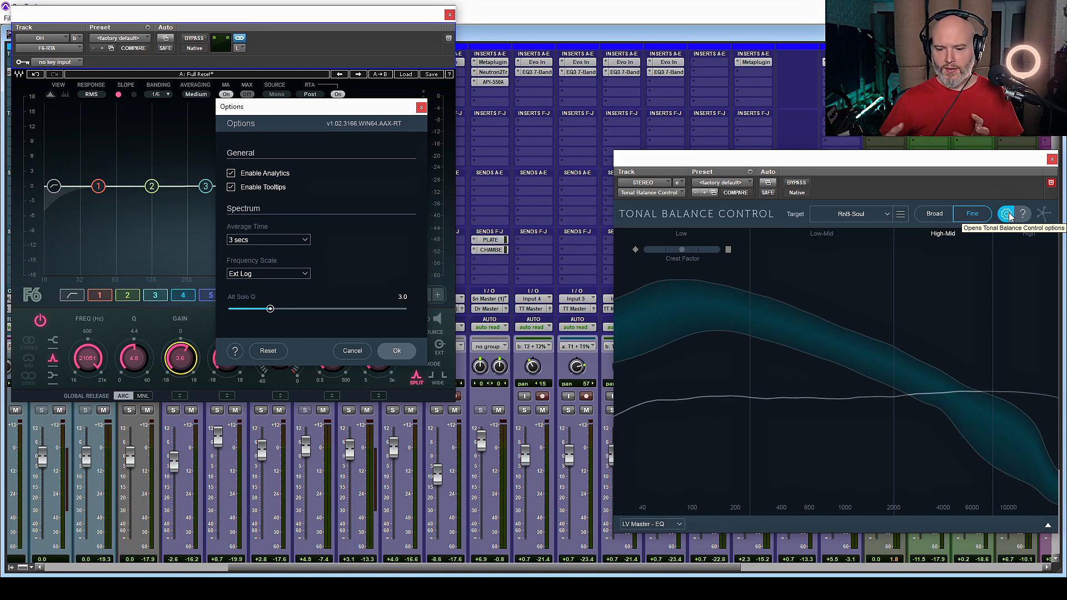
pyautogui.click(402, 352)
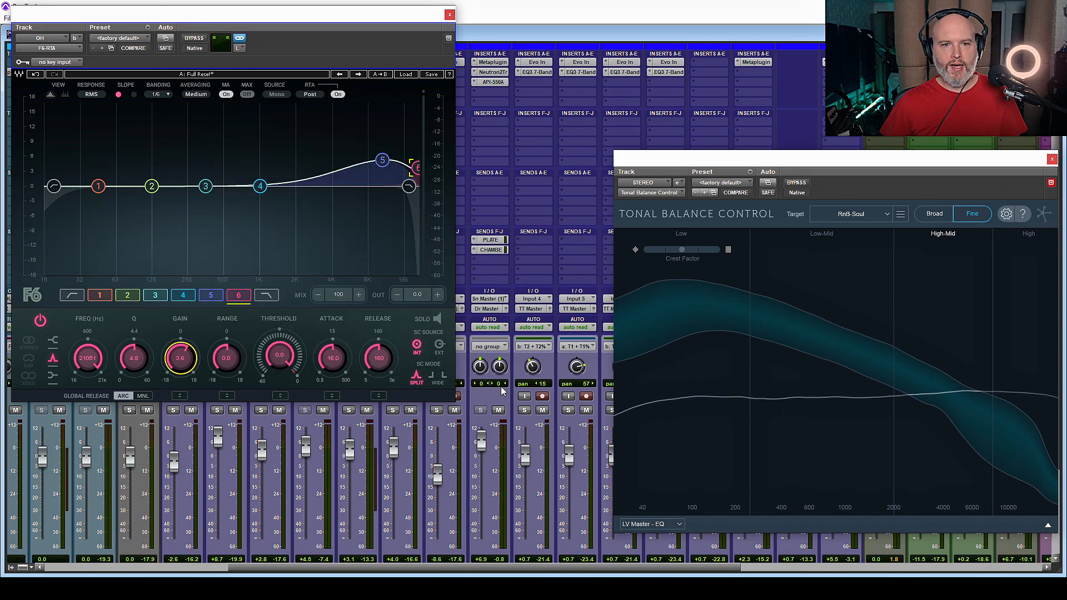